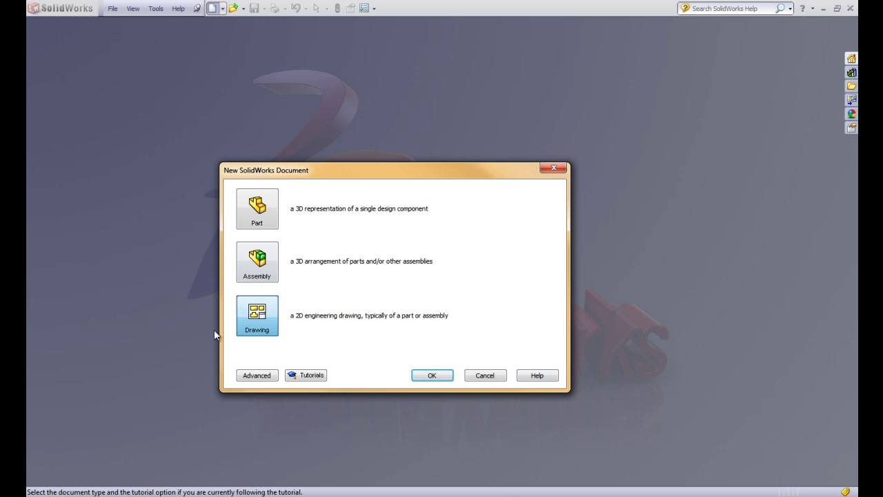
# Step: Create a new drawing using the custom .slddrt sheet format stored in Mechanical Engineering > SolidWorks Labs > New Stuff on the Desktop
pyautogui.click(433, 381)
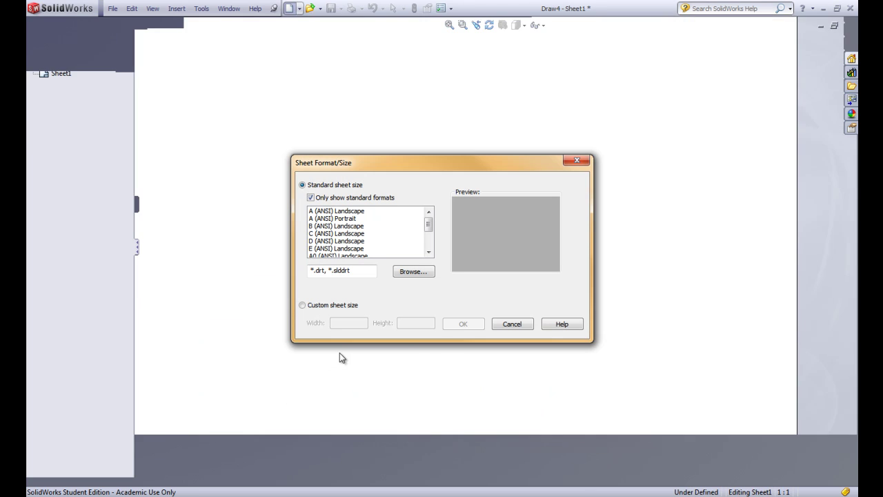
pyautogui.click(418, 272)
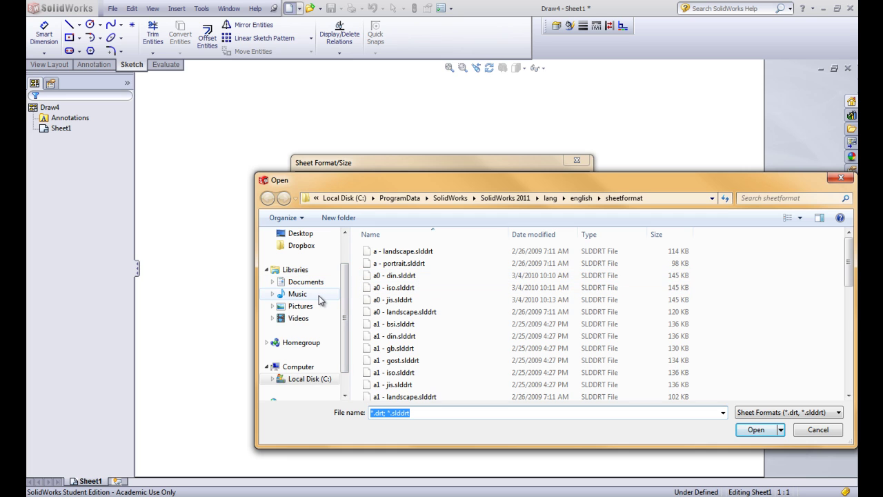
pyautogui.click(305, 235)
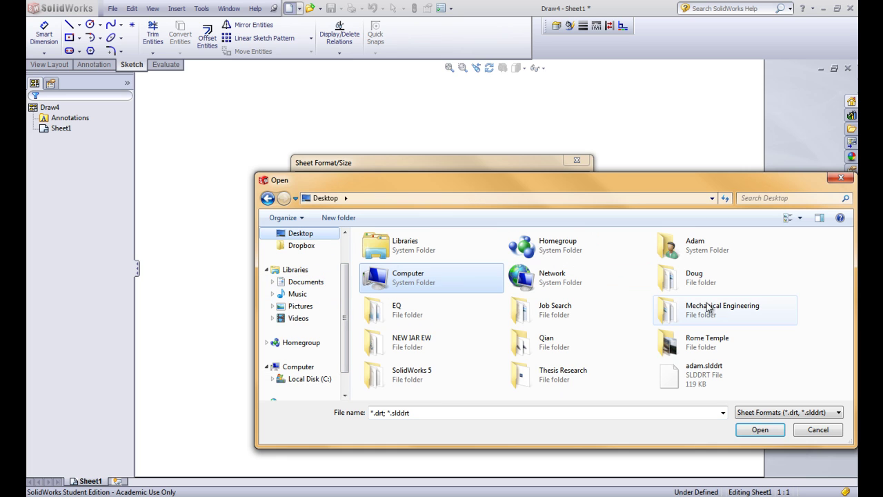
pyautogui.click(695, 318)
pyautogui.doubleClick(695, 318)
pyautogui.doubleClick(425, 339)
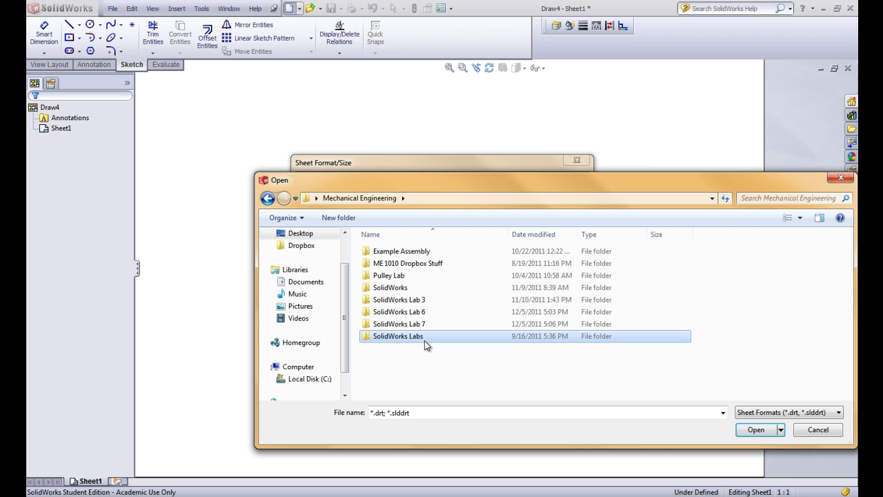
pyautogui.doubleClick(382, 251)
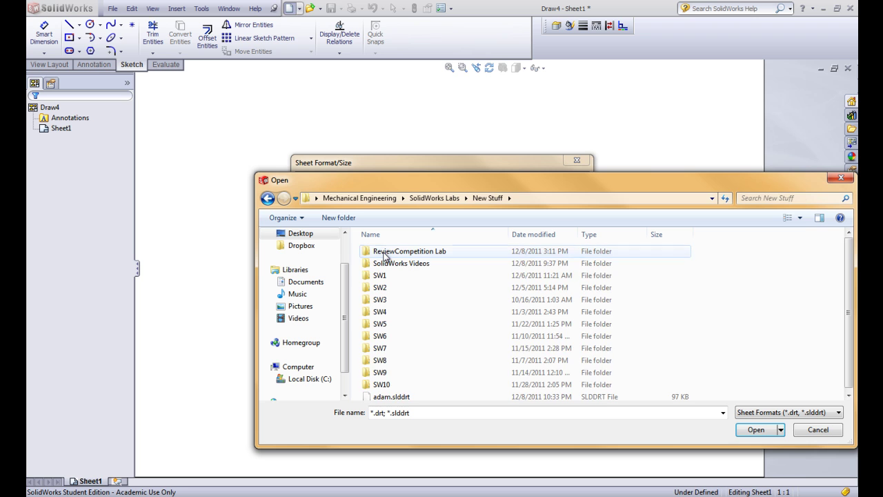
pyautogui.click(399, 395)
pyautogui.click(755, 429)
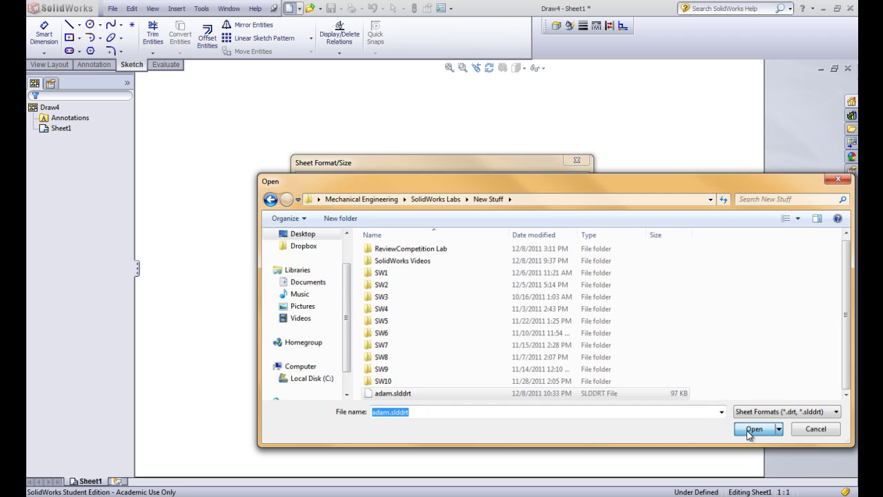
pyautogui.click(464, 323)
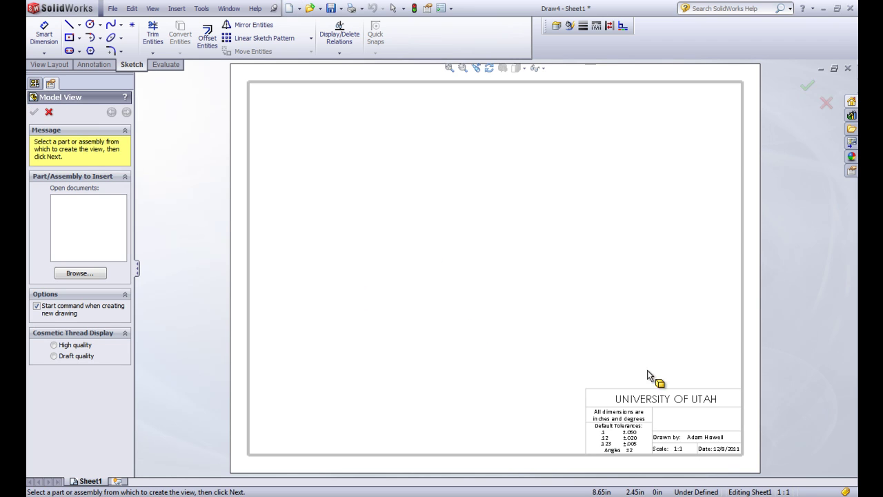
# Step: Cancel the Model View command without inserting a part
pyautogui.rightClick(424, 208)
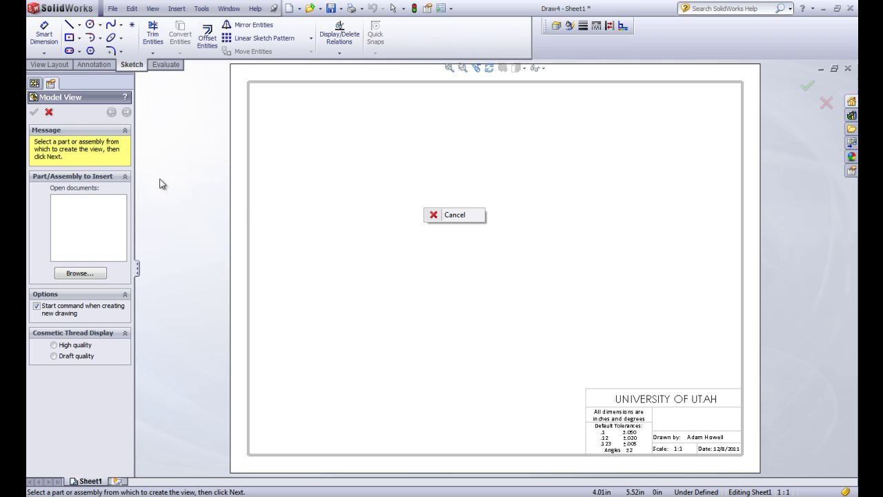
pyautogui.click(48, 116)
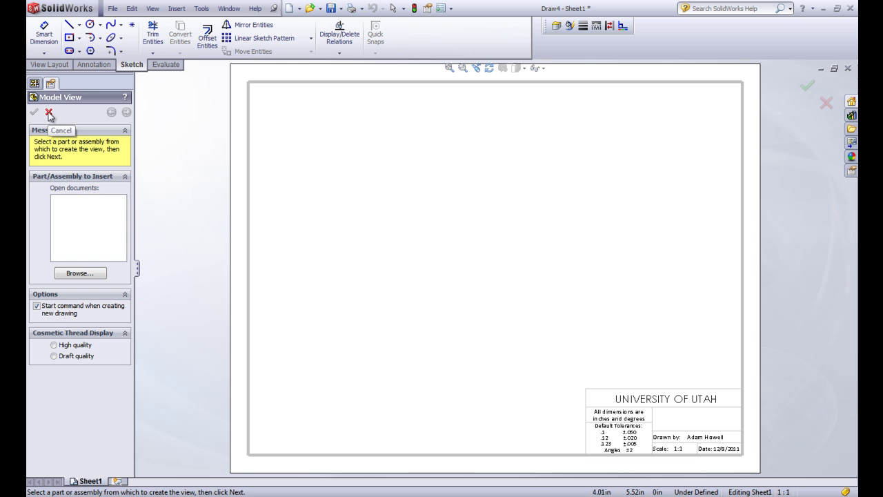
pyautogui.click(48, 113)
# Step: Set Sheet1's type of projection to third angle in the sheet properties
pyautogui.rightClick(427, 271)
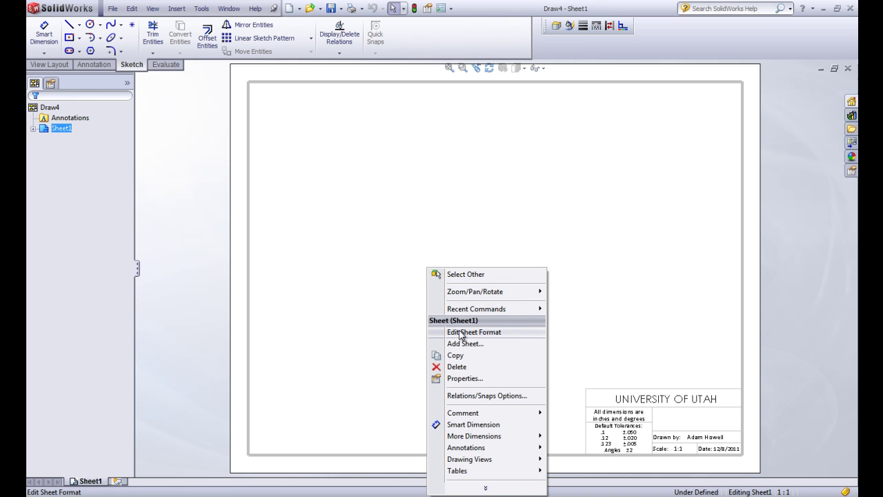
pyautogui.click(466, 379)
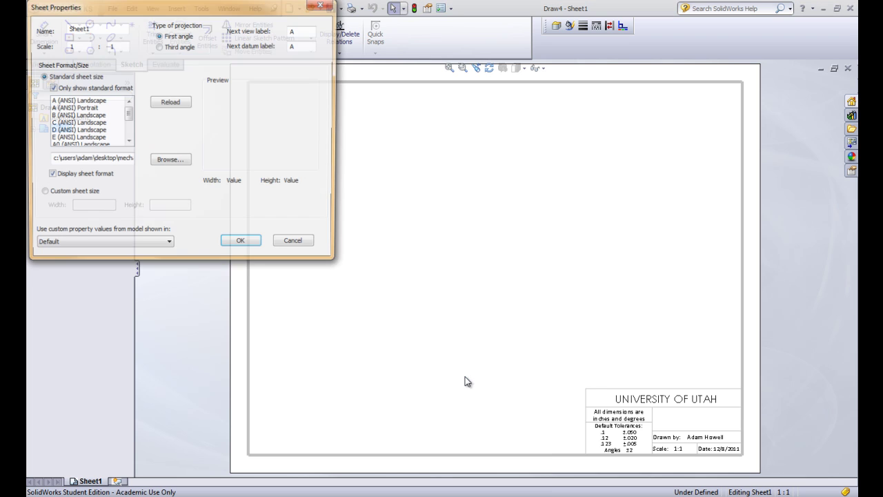
pyautogui.moveTo(193, 14); pyautogui.dragTo(421, 135)
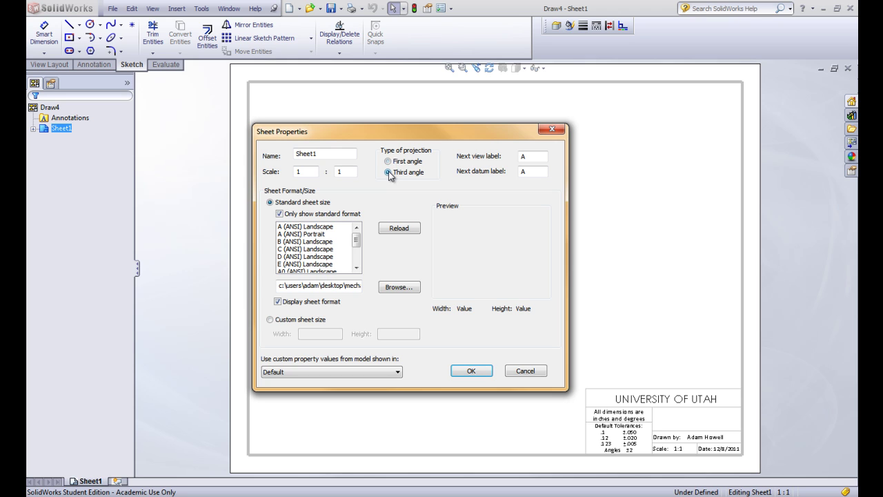
pyautogui.moveTo(390, 131); pyautogui.dragTo(425, 140)
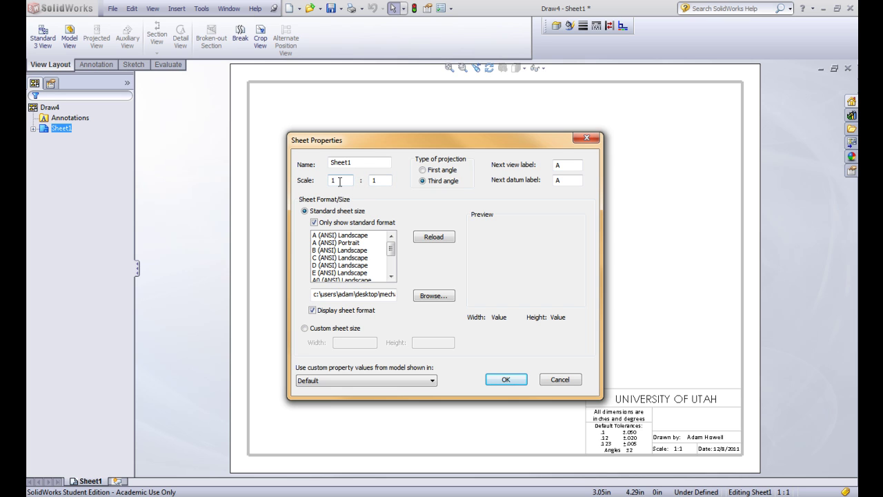
pyautogui.click(511, 380)
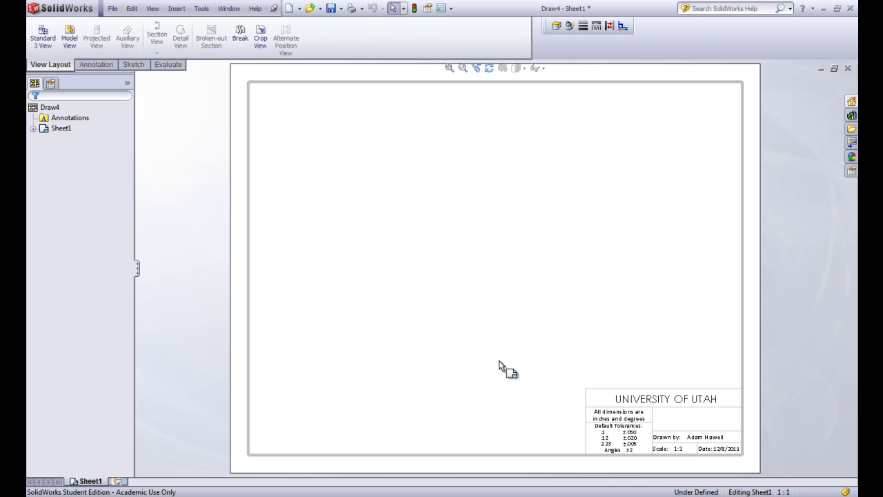
# Step: Enter "Part 1" as the title in the drawing's summary information
pyautogui.click(427, 10)
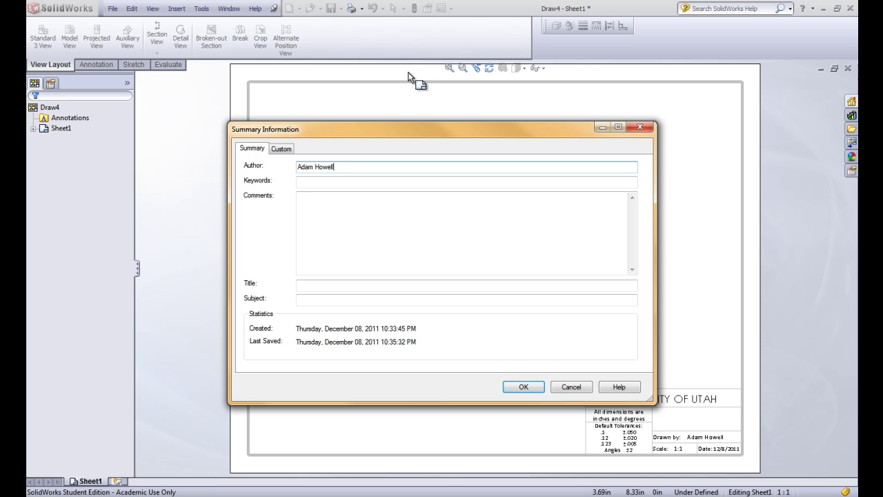
pyautogui.press('Tab')
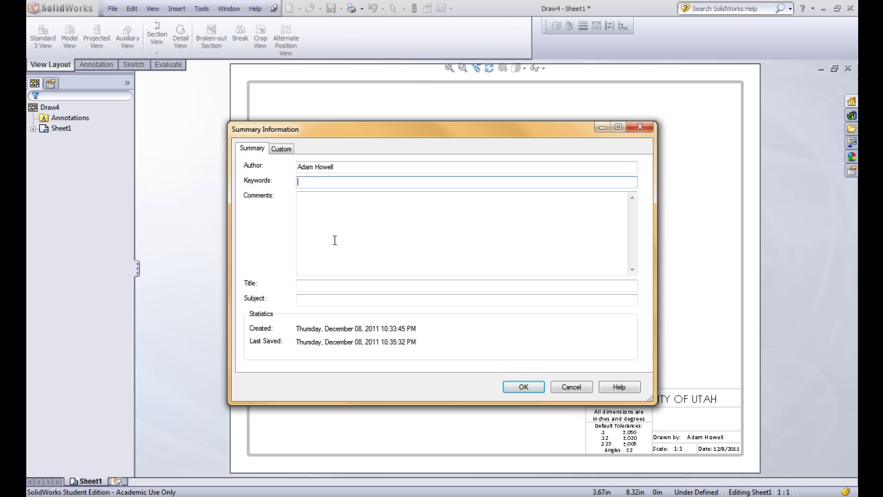
pyautogui.click(320, 284)
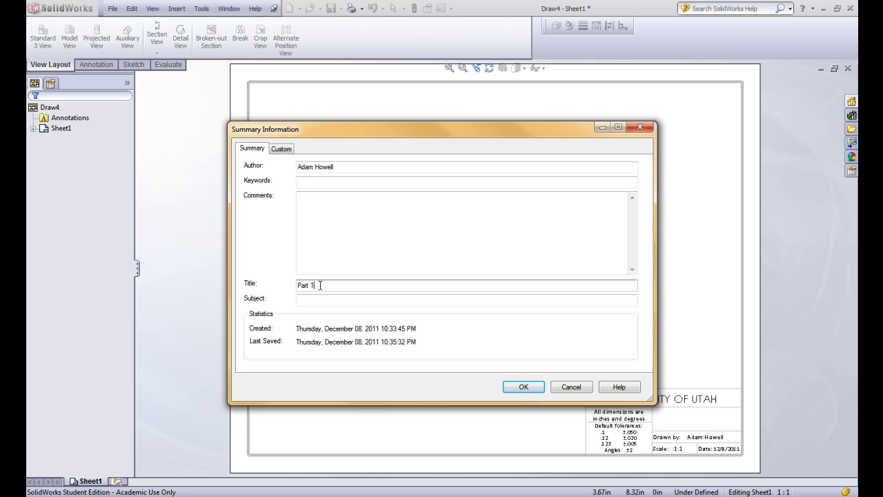
pyautogui.click(522, 387)
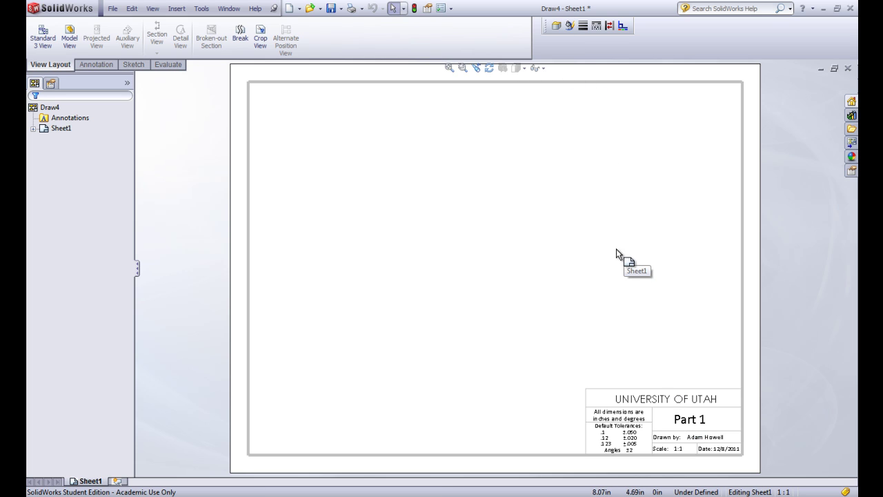
# Step: Load the part P1.11 from the Chapter 1 folder as the source for a model view
pyautogui.click(70, 46)
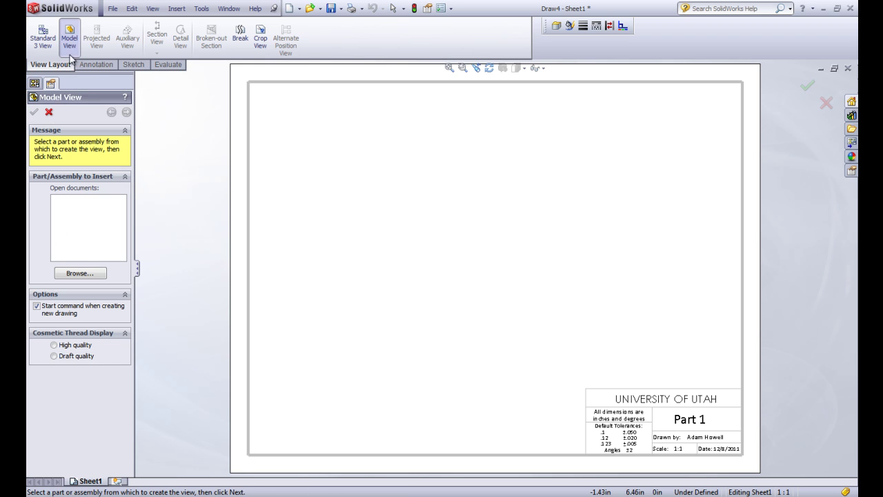
pyautogui.click(80, 274)
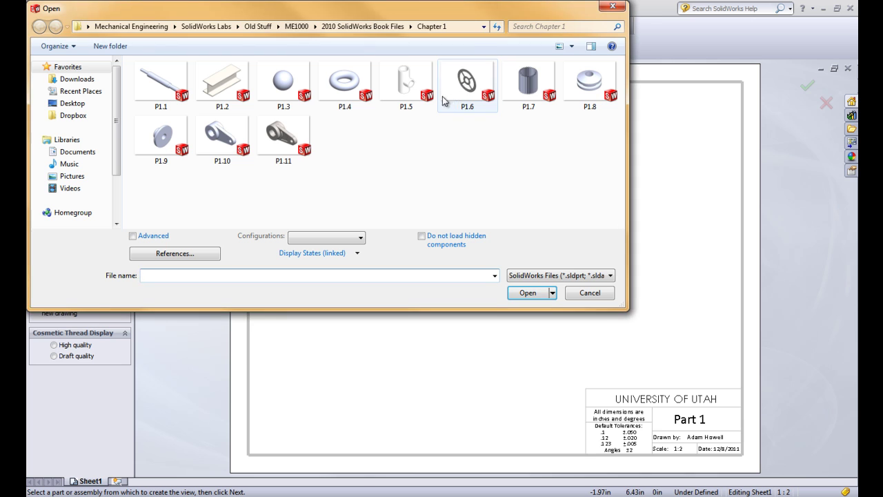
pyautogui.click(277, 152)
pyautogui.click(528, 292)
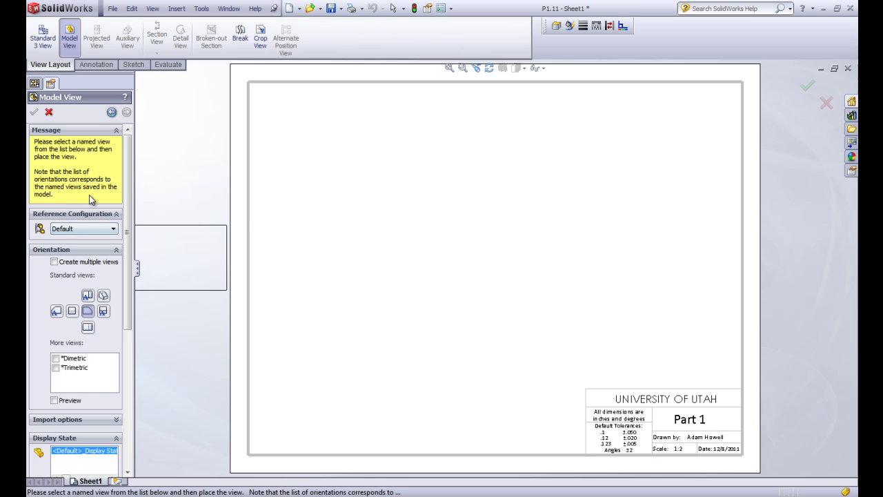
# Step: Create multiple views of the part on the sheet: front, top and right
pyautogui.click(54, 262)
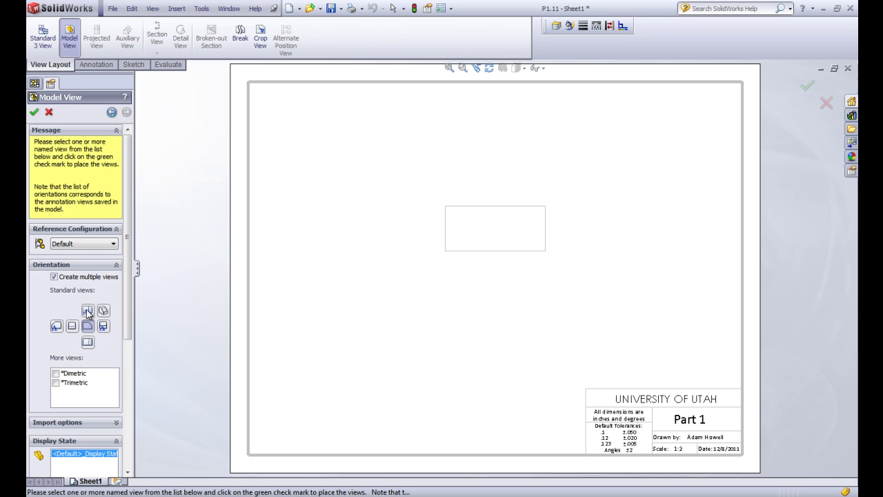
pyautogui.click(88, 326)
pyautogui.click(104, 328)
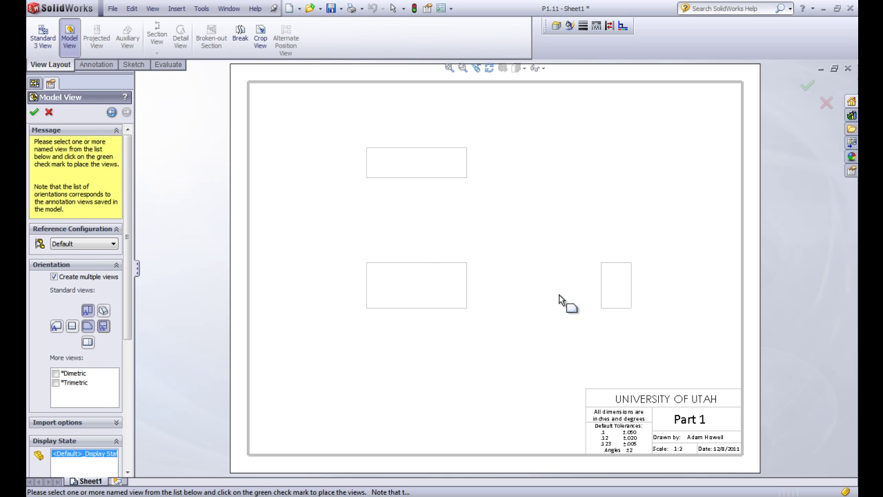
pyautogui.click(35, 113)
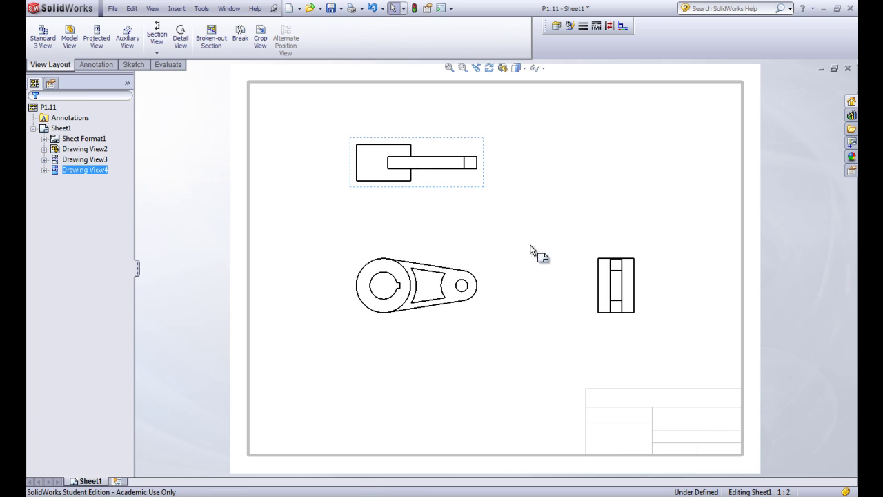
# Step: Move the right and top views closer to the front view
pyautogui.moveTo(591, 288); pyautogui.dragTo(514, 290)
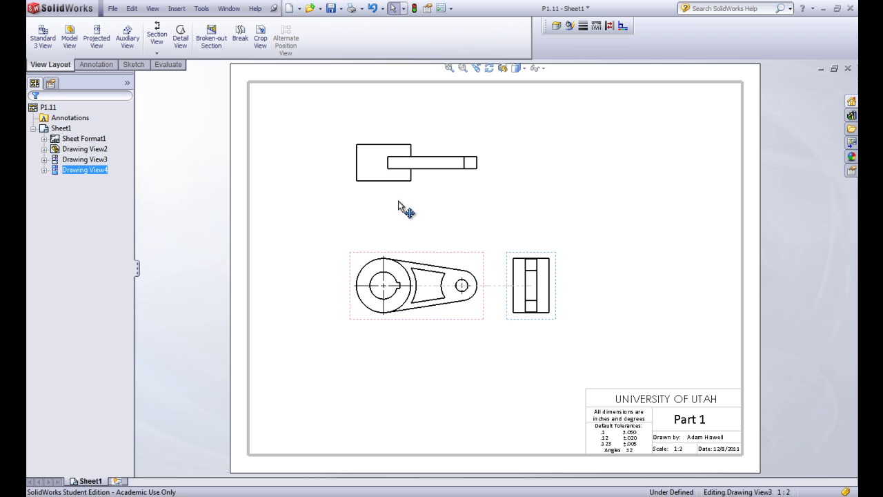
pyautogui.moveTo(427, 185); pyautogui.dragTo(426, 251)
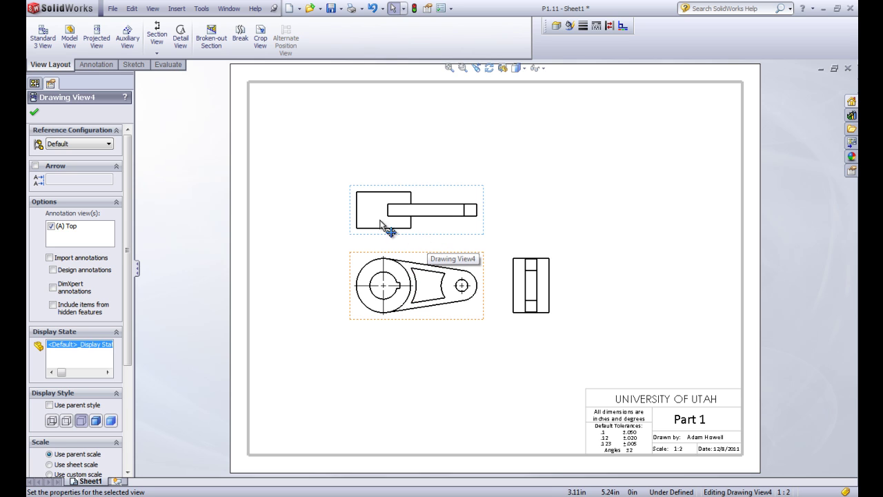
pyautogui.moveTo(505, 287)
pyautogui.mouseDown()
pyautogui.moveTo(527, 285)
pyautogui.moveTo(505, 288)
pyautogui.moveTo(516, 296)
pyautogui.mouseUp()
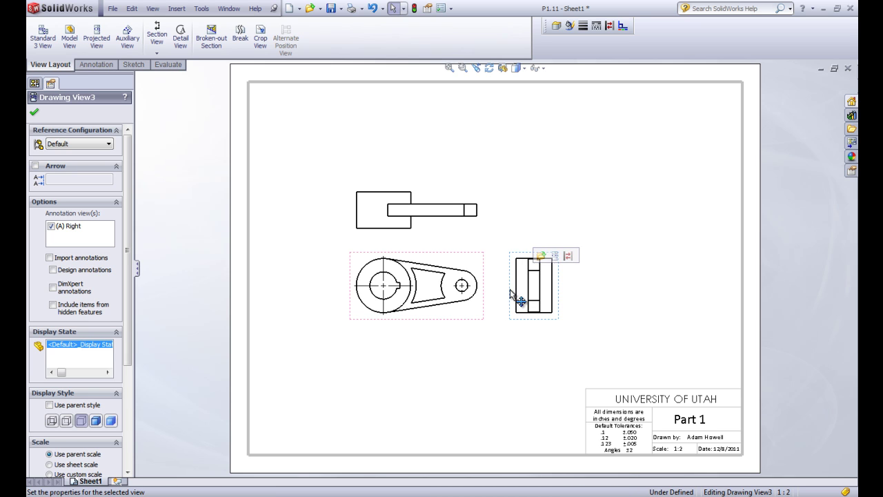
pyautogui.rightClick(515, 296)
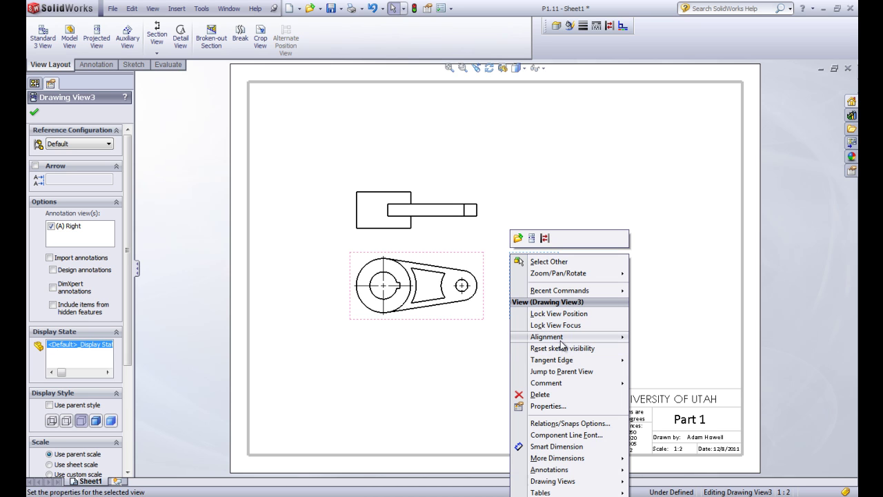
pyautogui.moveTo(562, 338)
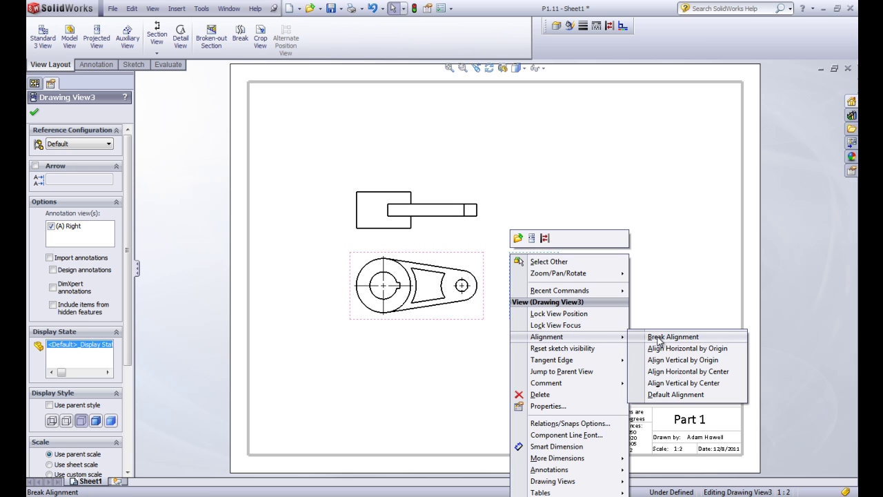
pyautogui.click(418, 372)
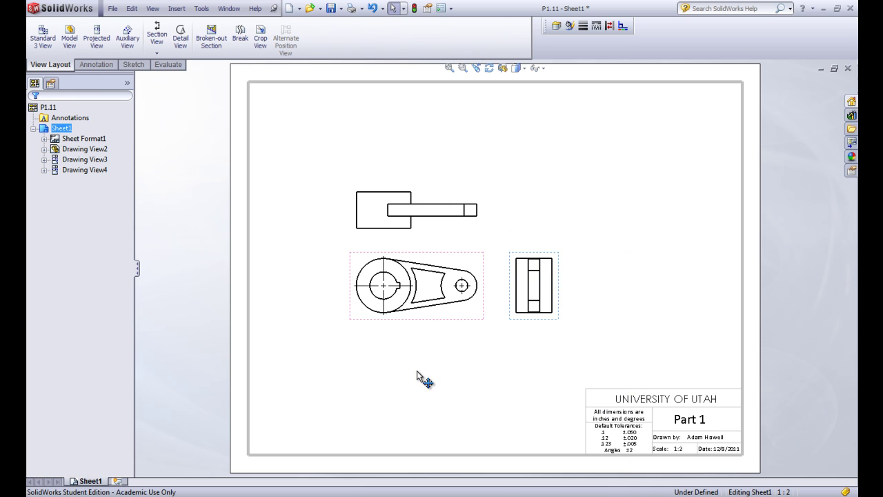
# Step: Shift the top view slightly upward, away from the front view, and deselect it
pyautogui.click(433, 232)
pyautogui.click(433, 227)
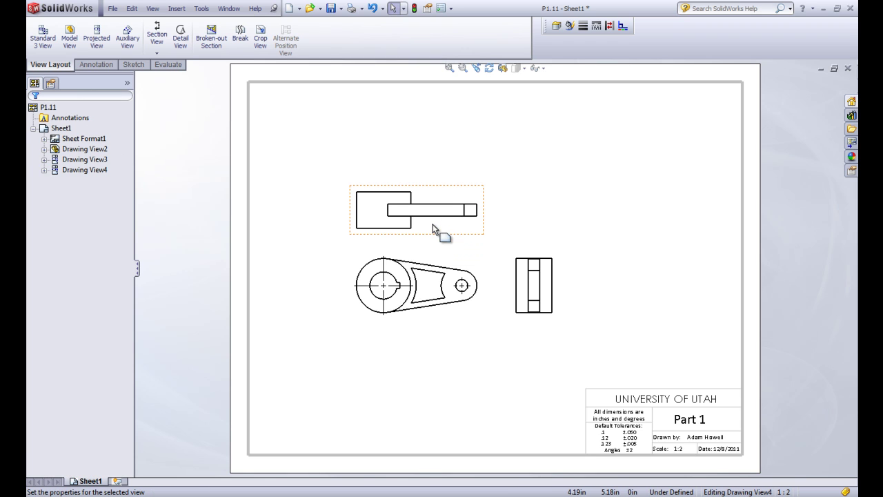
pyautogui.moveTo(428, 233); pyautogui.dragTo(429, 227)
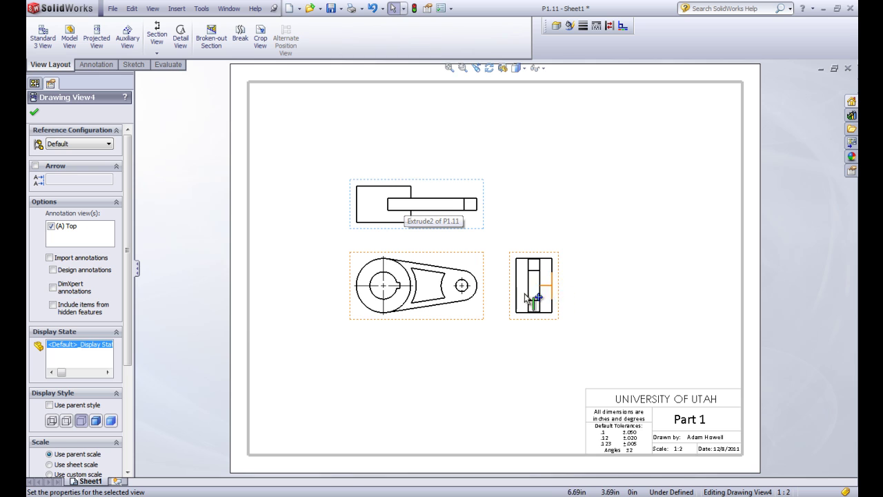
pyautogui.click(211, 286)
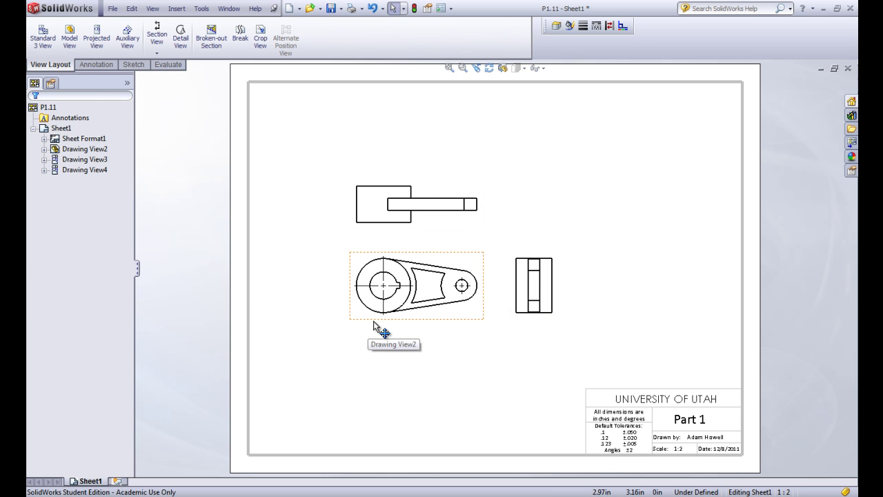
# Step: Set the sheet scale to 1:1 and move the top and right views clear of the front view
pyautogui.rightClick(580, 147)
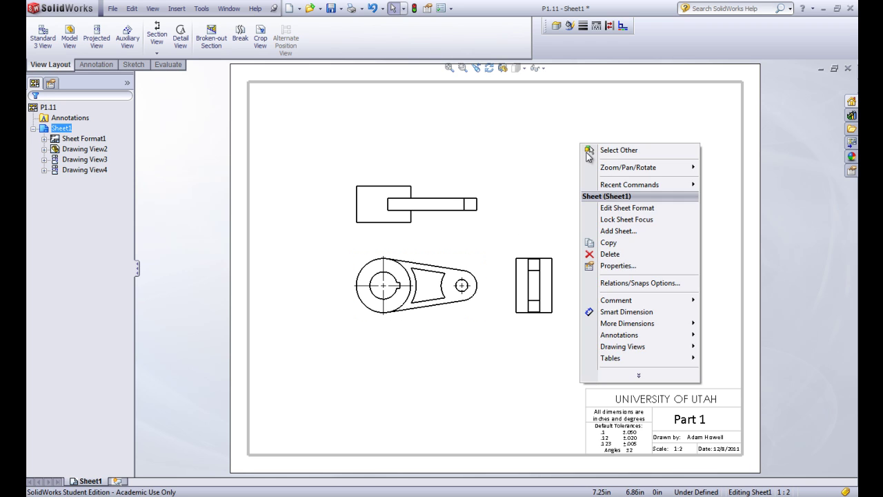
pyautogui.click(615, 268)
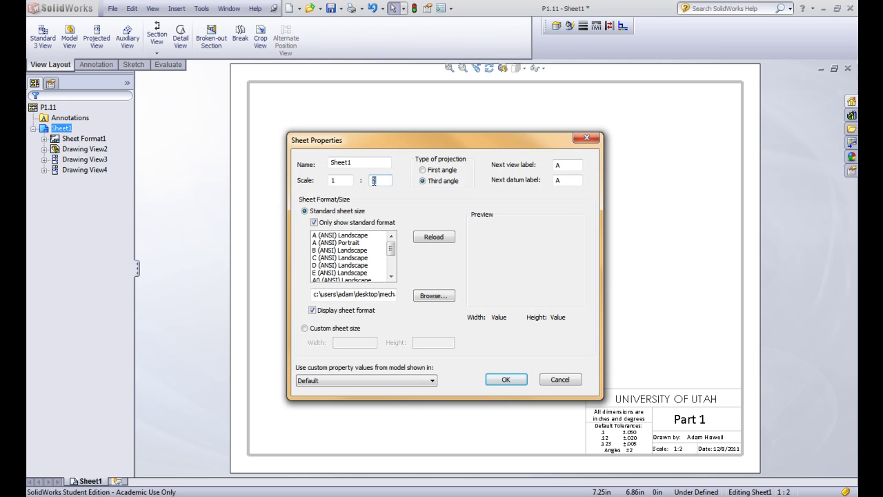
pyautogui.press('Return')
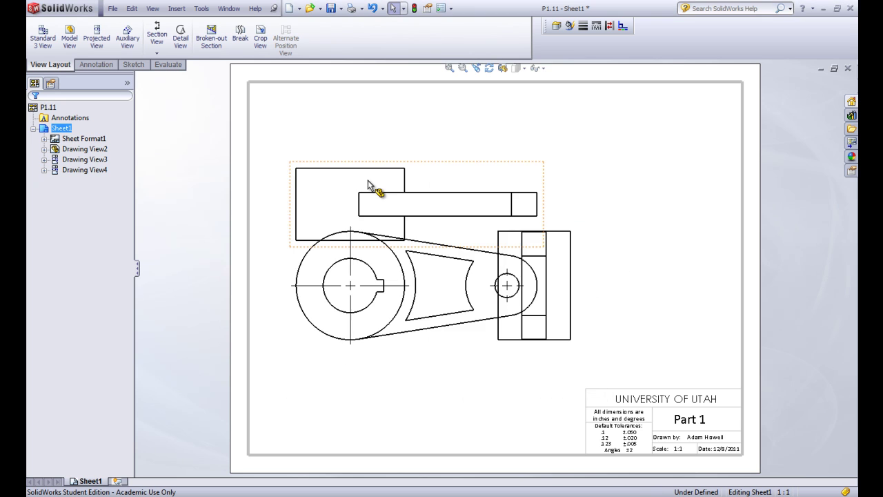
pyautogui.moveTo(392, 143)
pyautogui.mouseDown()
pyautogui.moveTo(384, 122)
pyautogui.moveTo(394, 134)
pyautogui.mouseUp()
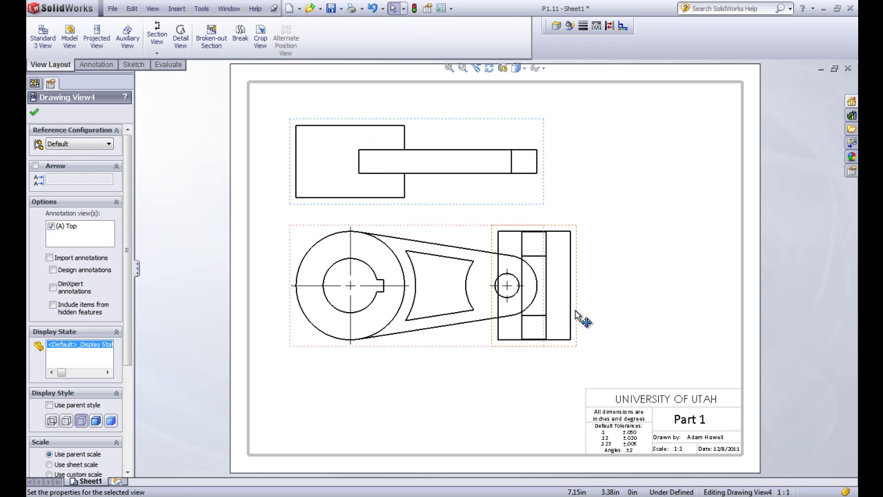
pyautogui.moveTo(577, 308)
pyautogui.mouseDown()
pyautogui.moveTo(656, 312)
pyautogui.moveTo(651, 336)
pyautogui.mouseUp()
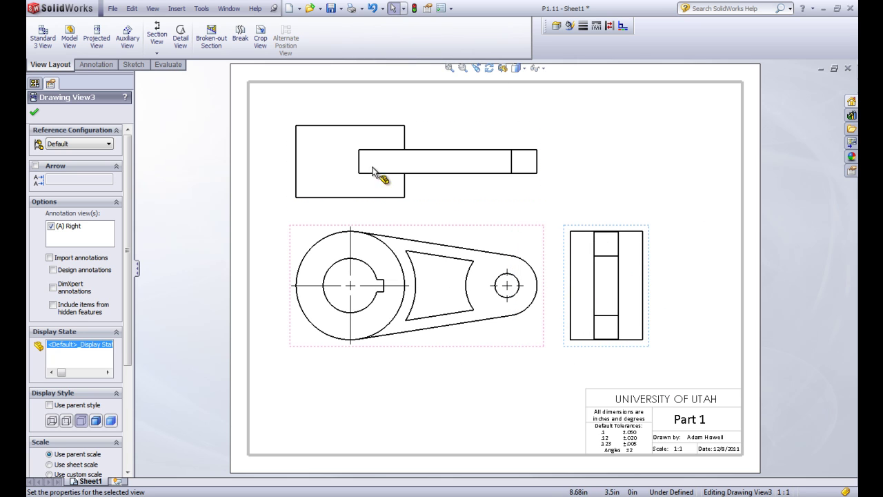
# Step: Switch the front view to a custom scale and return it to the sheet scale
pyautogui.click(384, 351)
pyautogui.moveTo(130, 265); pyautogui.dragTo(124, 359)
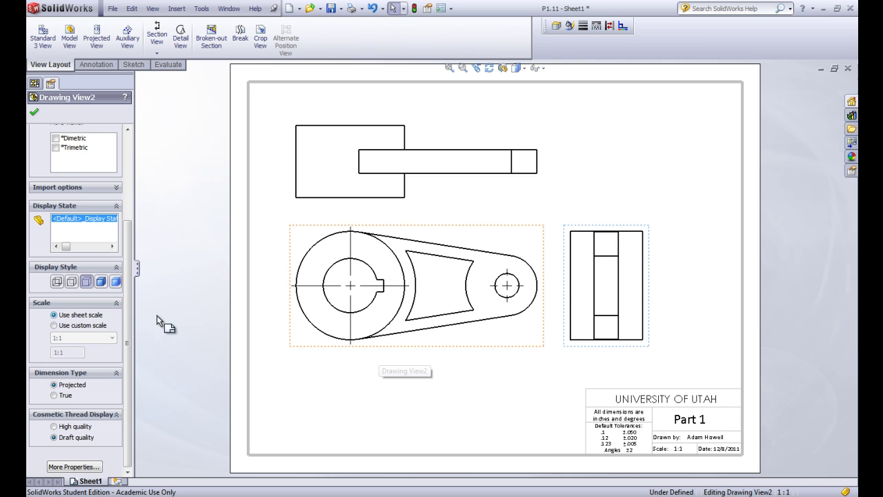
pyautogui.click(55, 328)
pyautogui.click(70, 338)
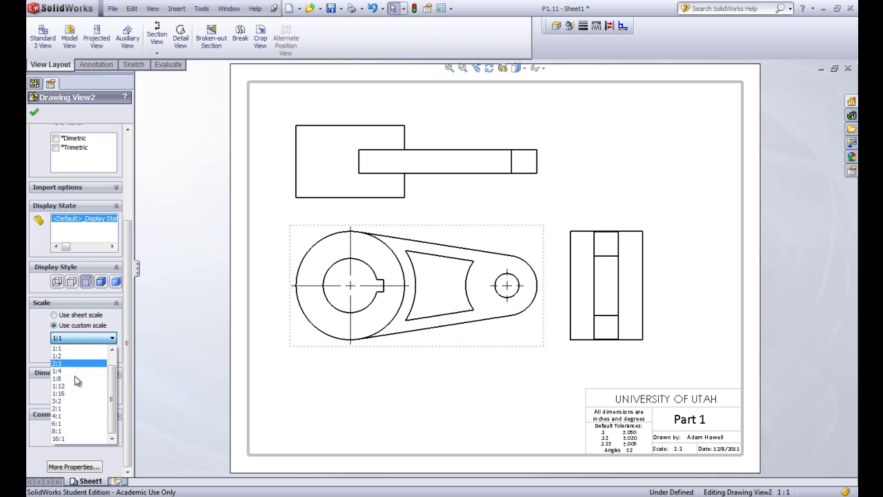
pyautogui.click(76, 340)
pyautogui.click(61, 336)
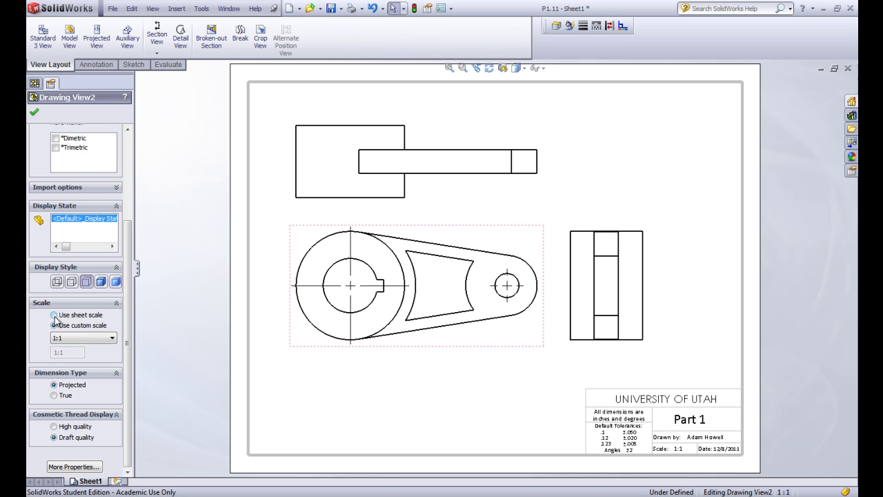
pyautogui.click(54, 316)
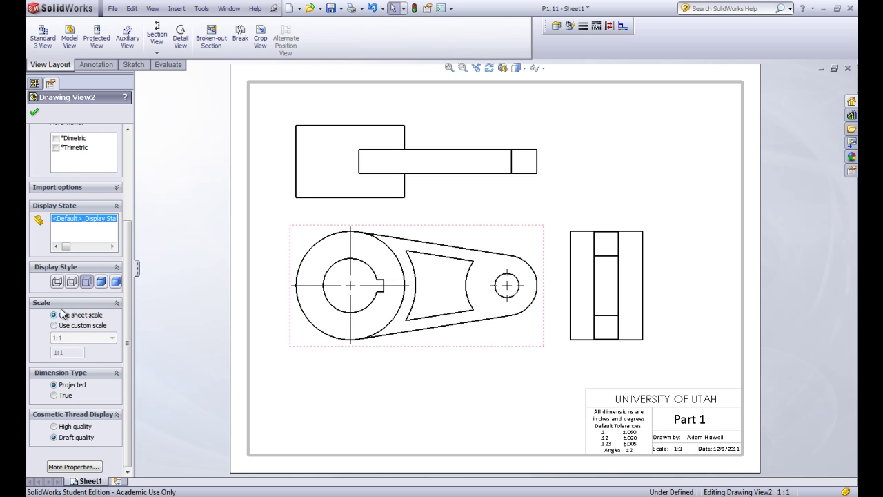
# Step: Try the shaded, hidden-lines-visible and wireframe display styles on the front view, and return it to Hidden Lines Removed
pyautogui.click(101, 282)
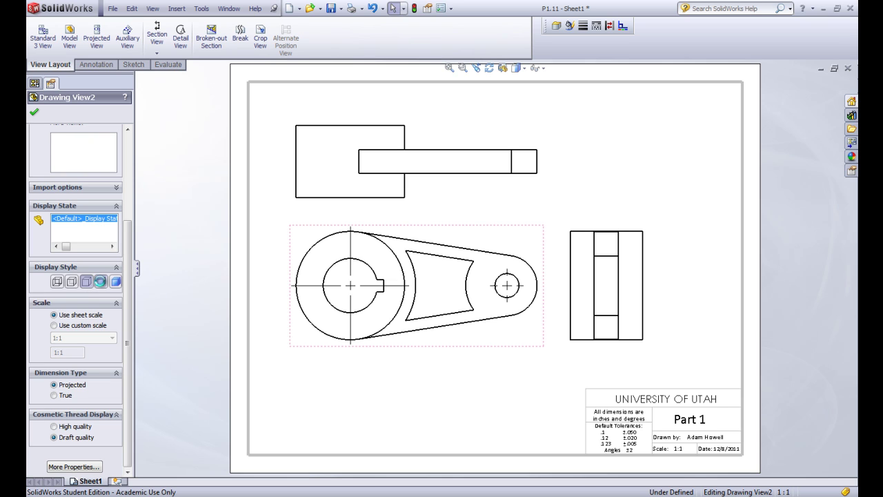
pyautogui.click(115, 283)
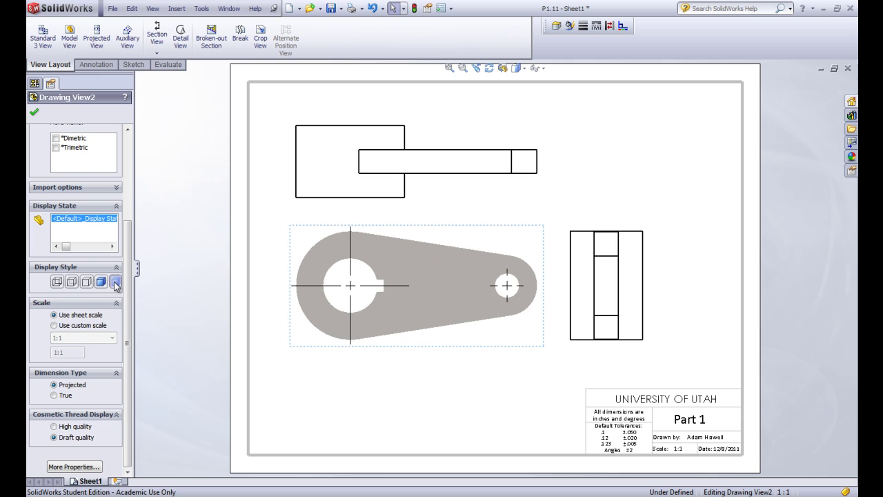
pyautogui.click(72, 282)
pyautogui.click(58, 283)
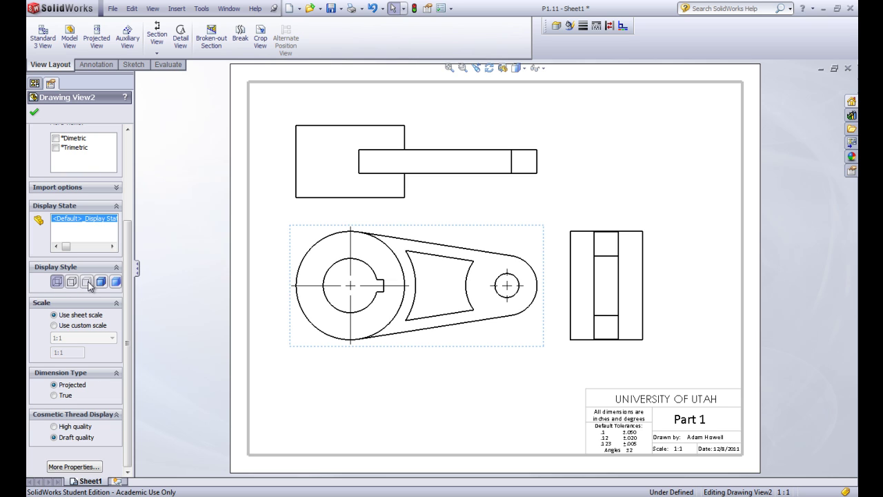
pyautogui.click(89, 283)
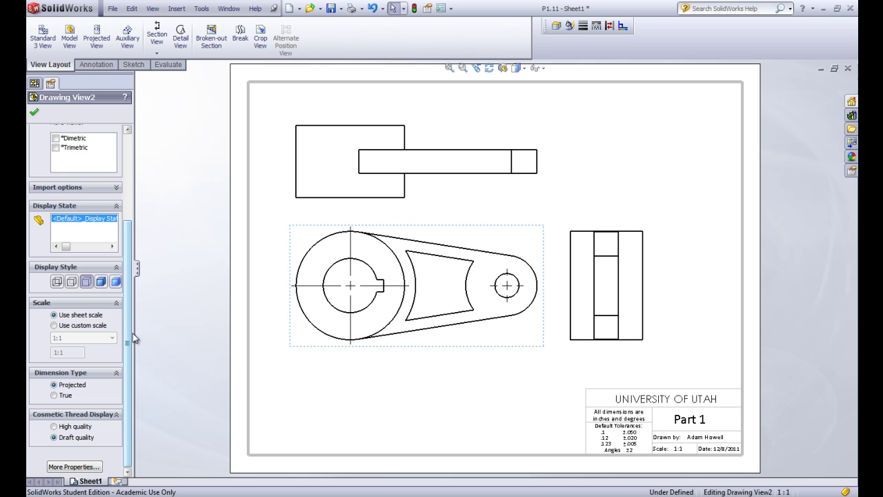
pyautogui.scroll(5, 133, 352)
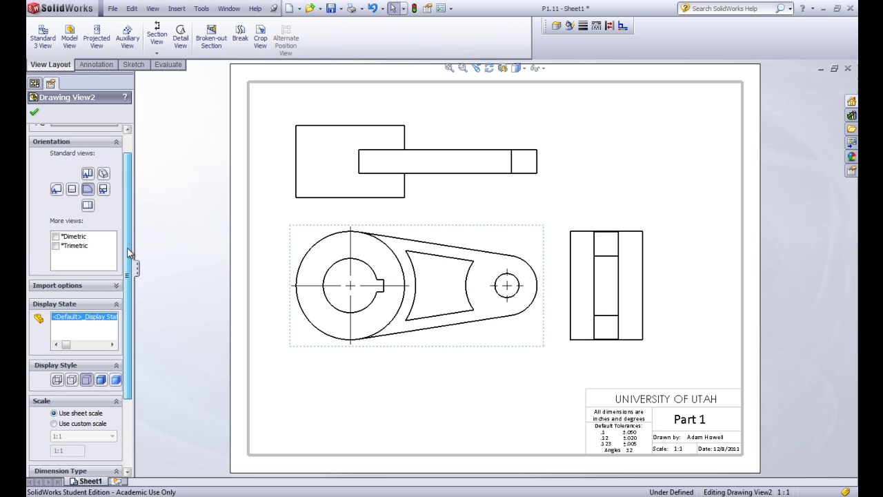
pyautogui.click(35, 112)
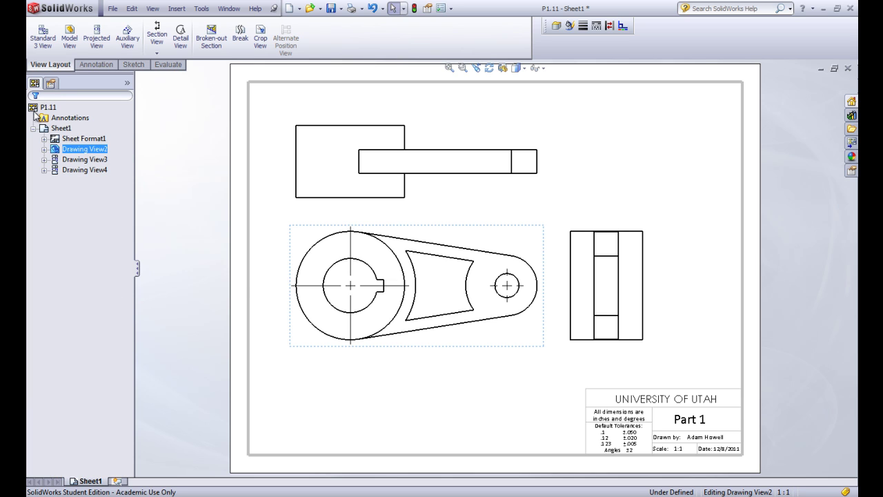
pyautogui.click(424, 366)
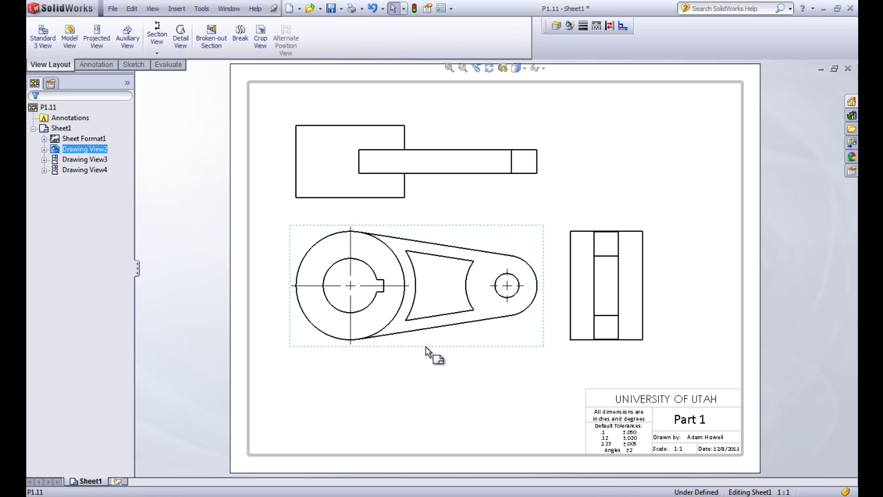
# Step: Add the note "Front View" below the front view
pyautogui.click(111, 67)
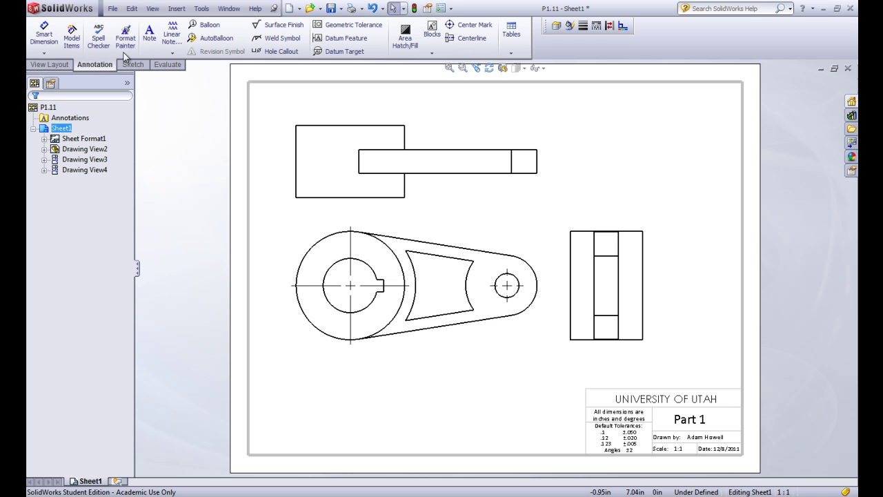
pyautogui.click(150, 34)
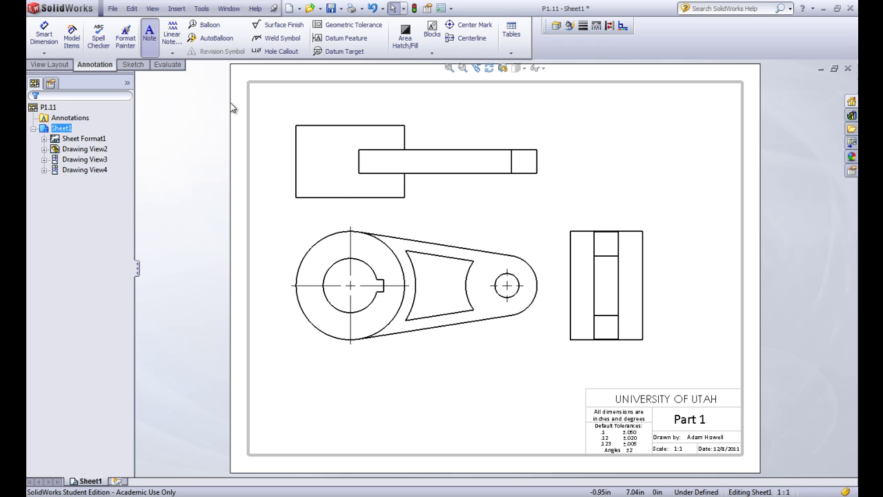
pyautogui.click(385, 367)
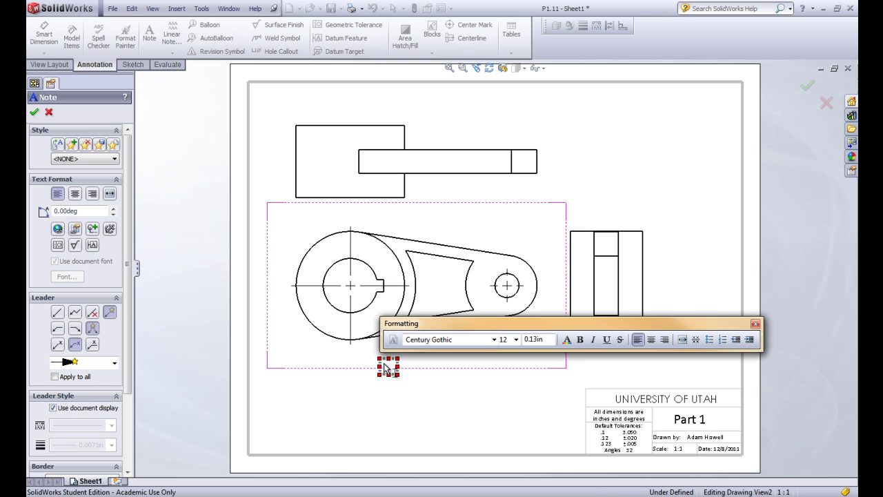
pyautogui.write('Front View')
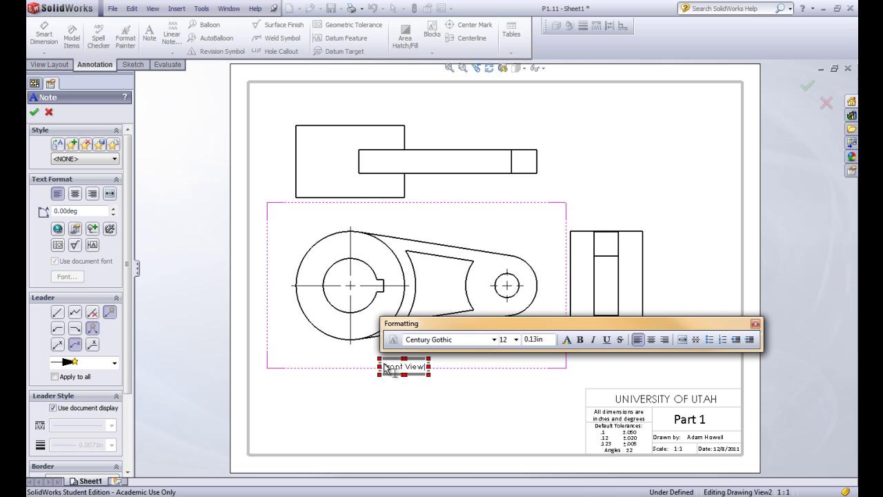
pyautogui.click(369, 408)
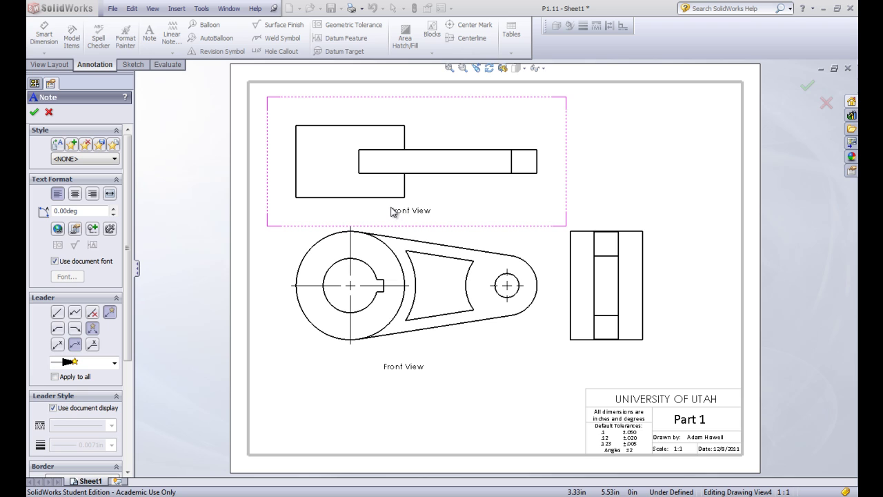
# Step: Place a copy of the note below the top view and change its text to "Top View"
pyautogui.click(391, 211)
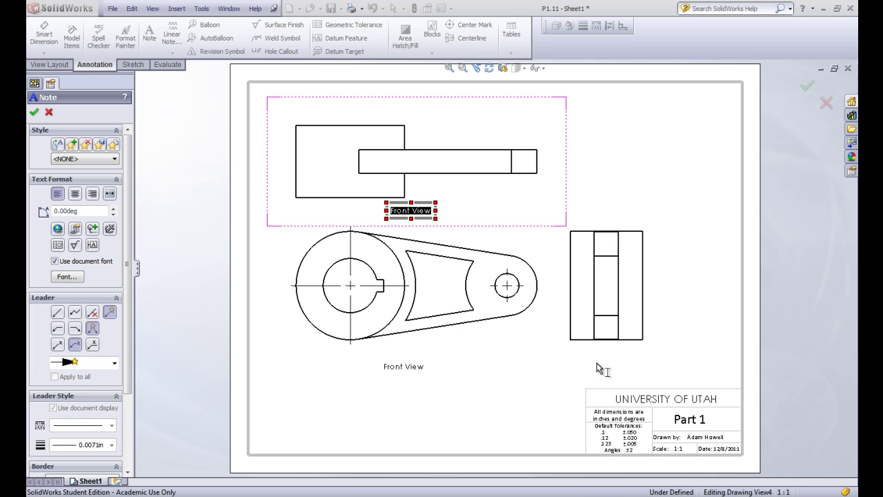
pyautogui.click(409, 211)
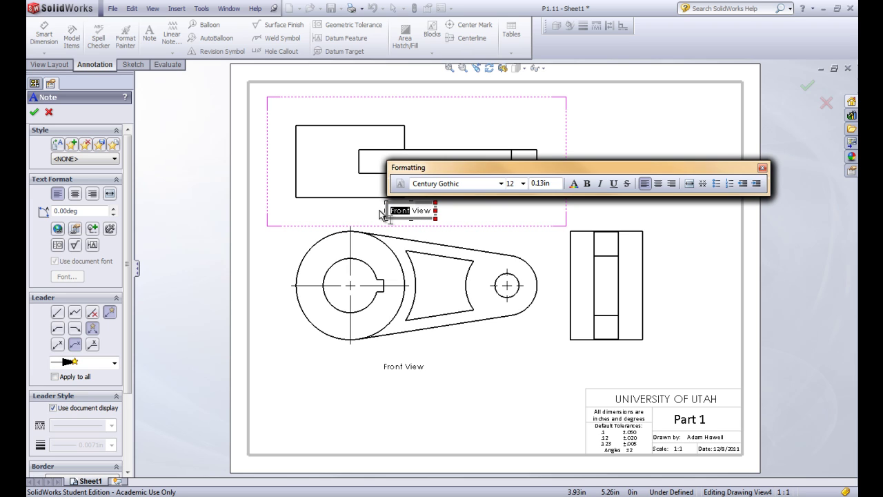
pyautogui.write('Top')
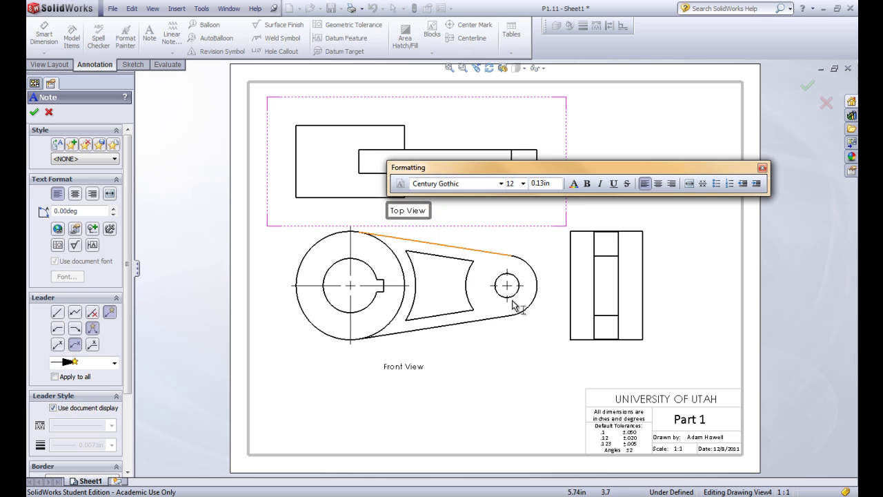
pyautogui.click(560, 386)
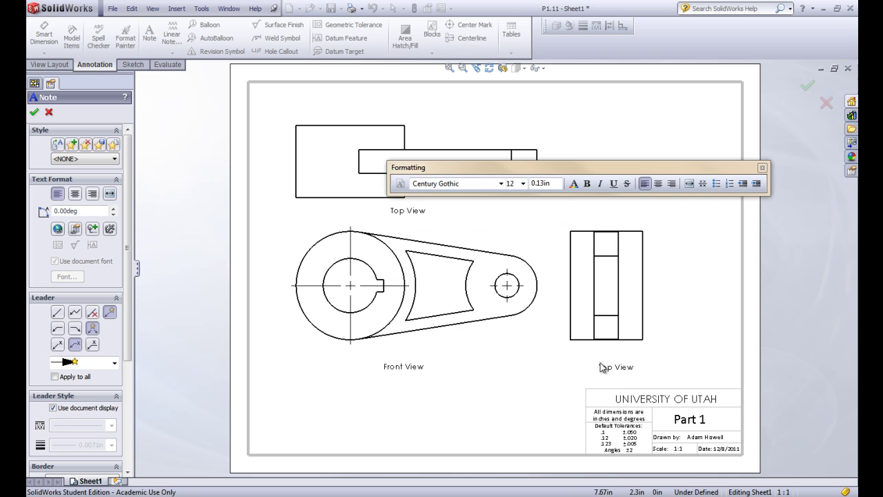
# Step: Place another note below the right view, change its text to "Right View", and finish the Note command
pyautogui.click(597, 367)
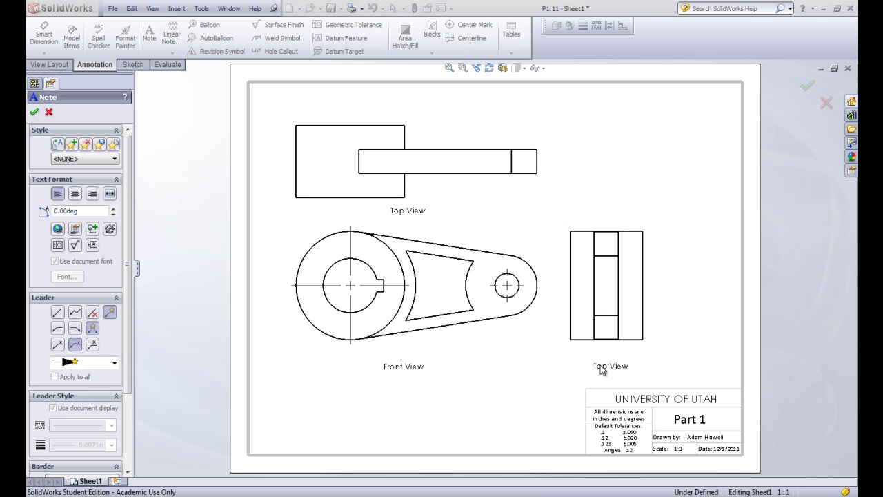
pyautogui.click(605, 368)
pyautogui.doubleClick(601, 367)
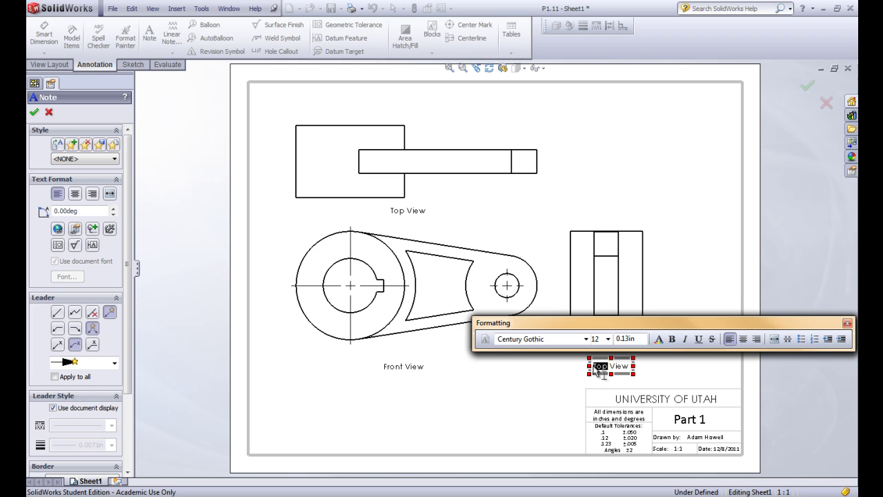
pyautogui.write('Right')
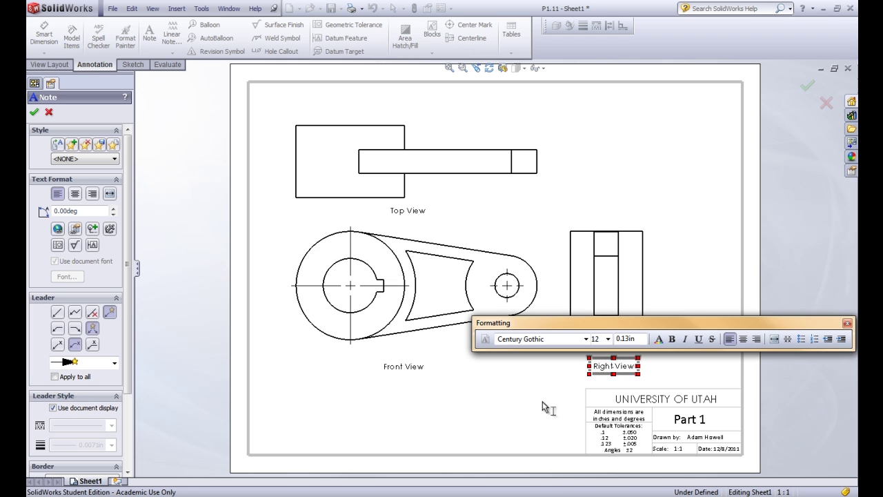
pyautogui.click(504, 412)
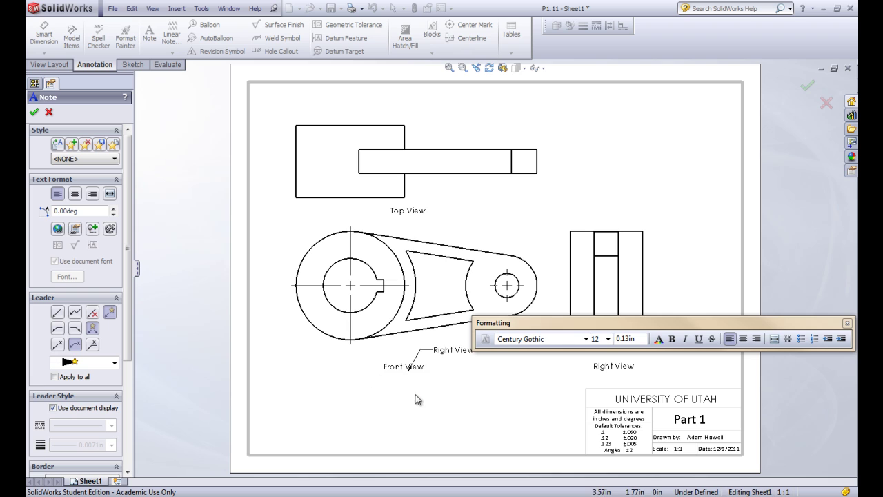
pyautogui.click(33, 111)
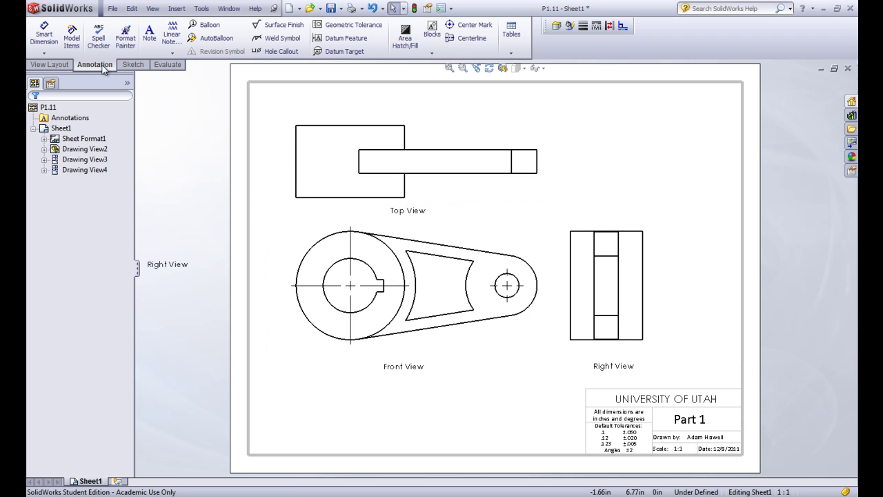
# Step: Insert the model dimensions into all views with Model Items, using the entire model as the source
pyautogui.click(75, 40)
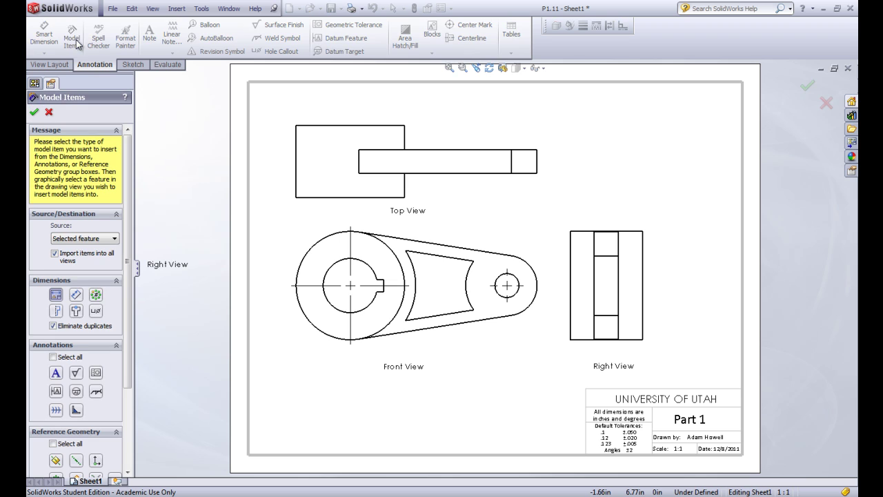
pyautogui.click(81, 239)
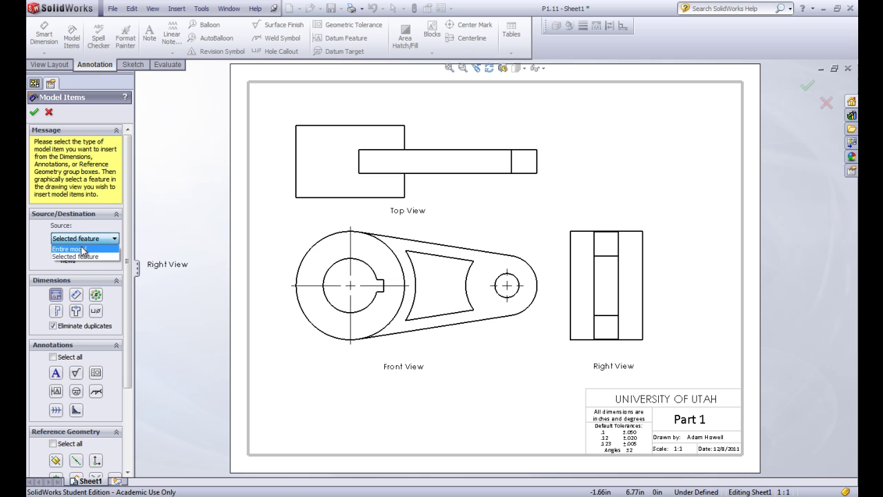
pyautogui.click(82, 249)
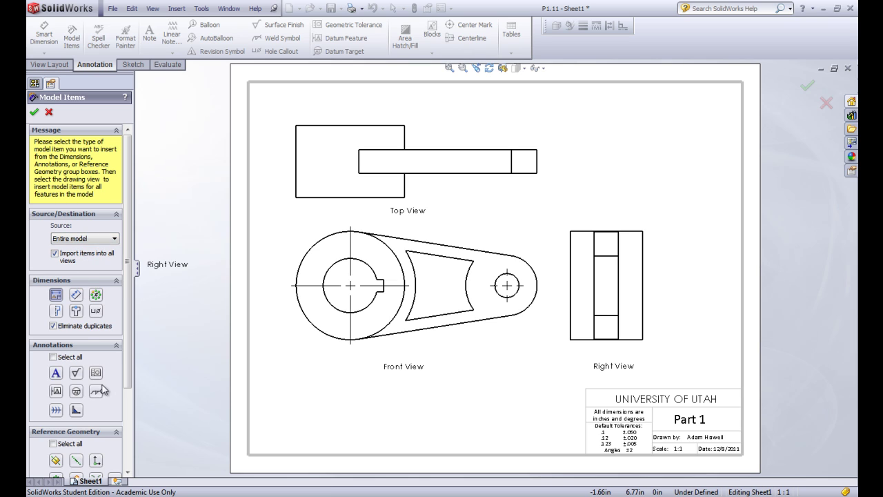
pyautogui.click(34, 113)
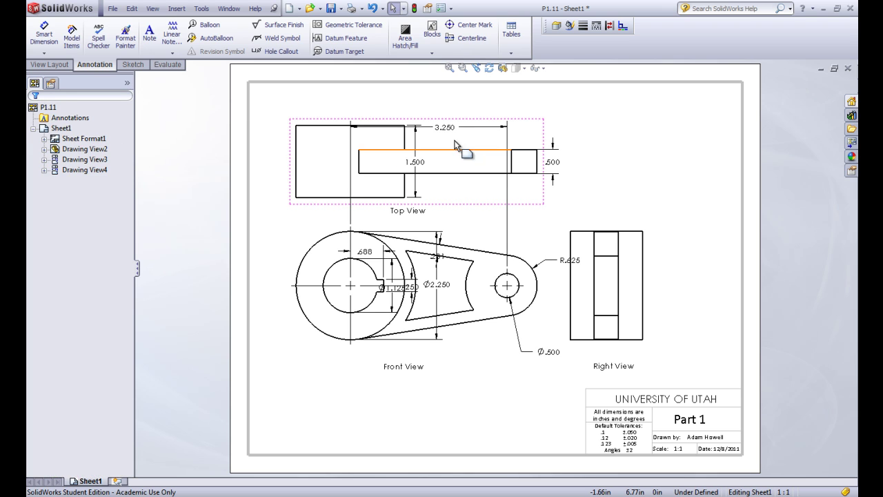
# Step: Transfer the hole centre-distance dimension from the top view to the front view, placing it just above the part
pyautogui.keyDown('shift'); pyautogui.moveTo(446, 128); pyautogui.dragTo(448, 192); pyautogui.keyUp('shift')
pyautogui.moveTo(448, 224)
pyautogui.keyDown('shift'); pyautogui.mouseDown()
pyautogui.moveTo(452, 232)
pyautogui.moveTo(445, 227)
pyautogui.mouseUp(); pyautogui.keyUp('shift')
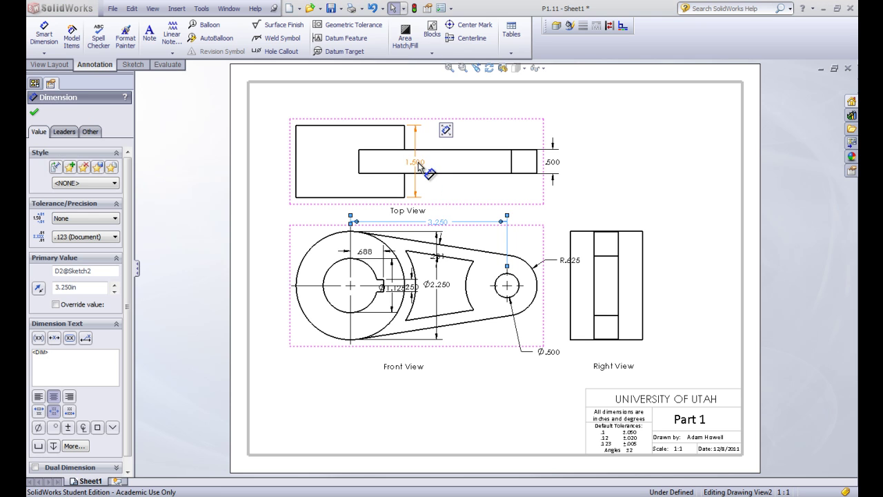
# Step: Move the 1.500 dimension left of the top view and reposition the .688, Ø1.125 and Ø2.250 dimensions around the hub in the front view
pyautogui.moveTo(418, 162); pyautogui.dragTo(284, 164)
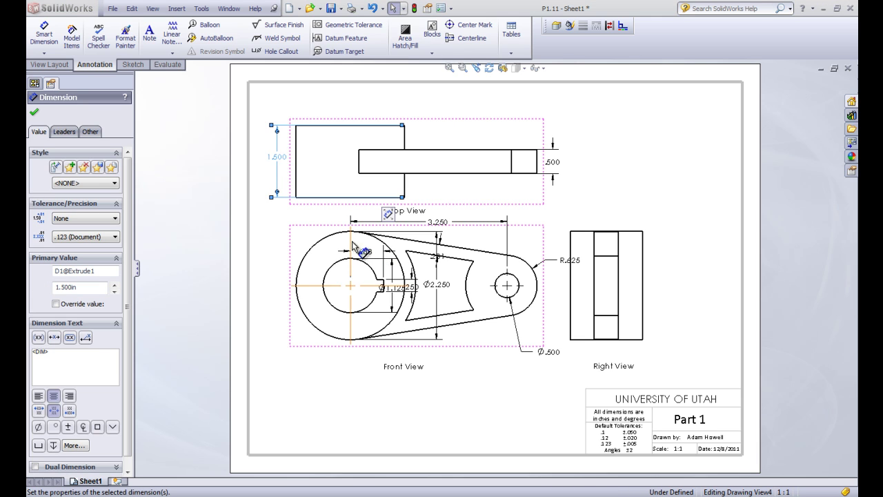
pyautogui.click(360, 271)
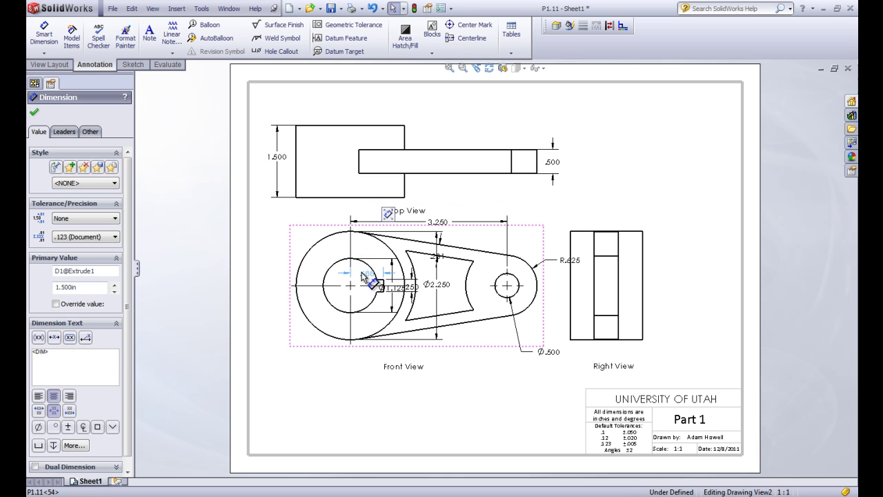
pyautogui.click(376, 286)
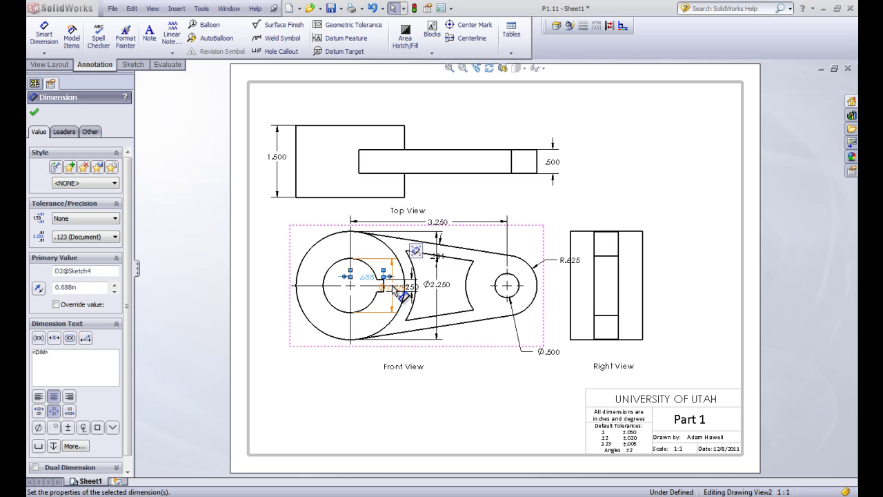
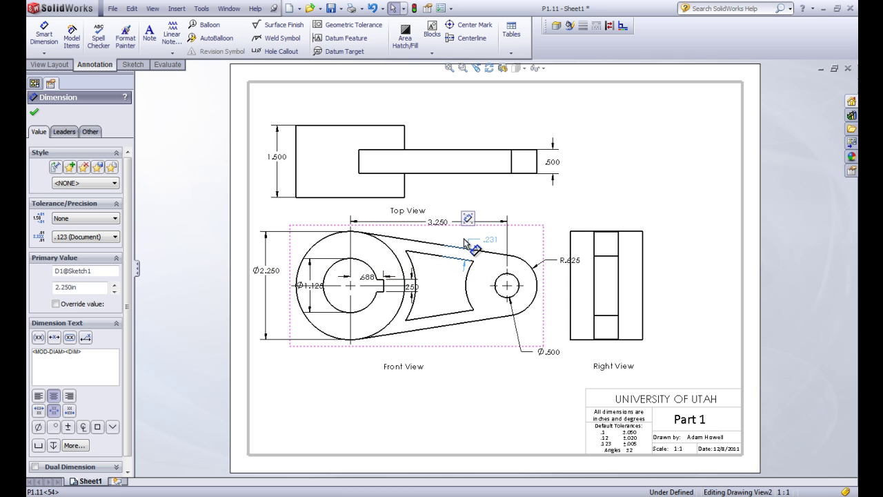
# Step: Place the .231 and R.625 dimensions above the arm and the Ø.500 dimension below the small hole in the front view
pyautogui.click(461, 243)
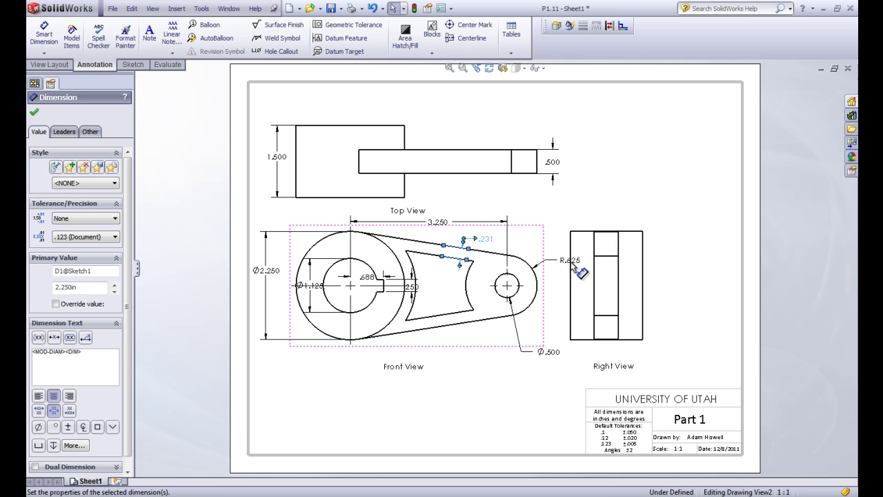
pyautogui.moveTo(564, 263)
pyautogui.mouseDown()
pyautogui.moveTo(546, 247)
pyautogui.moveTo(556, 239)
pyautogui.moveTo(546, 242)
pyautogui.mouseUp()
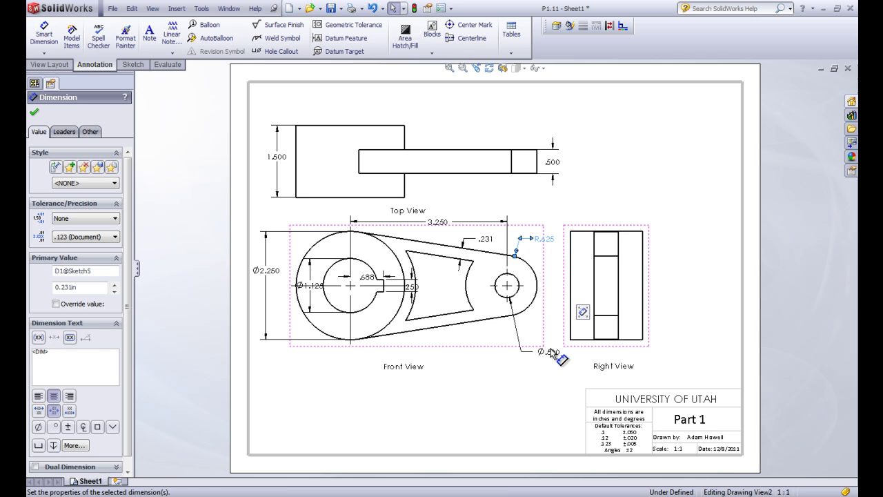
pyautogui.moveTo(550, 355); pyautogui.dragTo(538, 335)
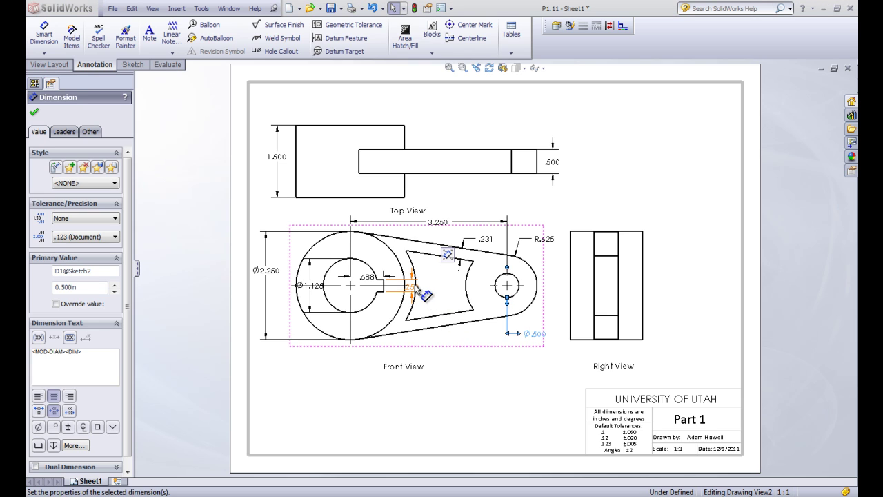
# Step: Move the .250 keyway width dimension into the space right of the hub and the .688 keyway dimension above the bore
pyautogui.moveTo(393, 304)
pyautogui.mouseDown()
pyautogui.moveTo(376, 312)
pyautogui.moveTo(408, 303)
pyautogui.mouseUp()
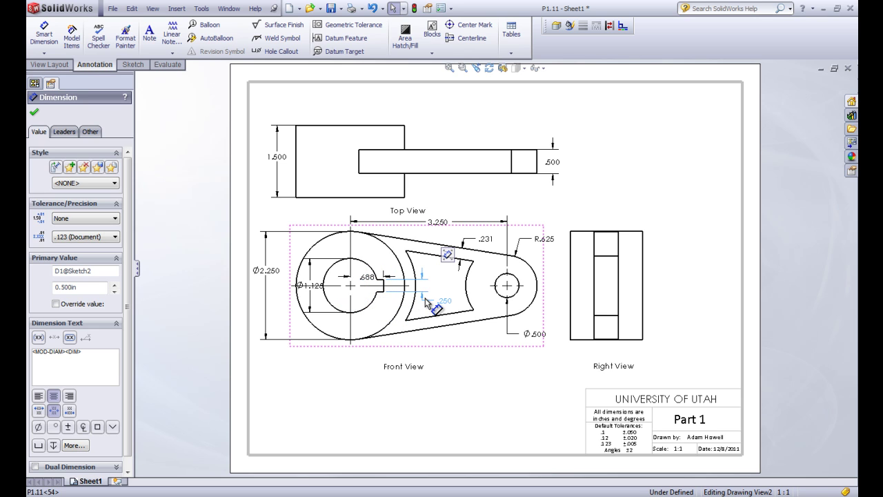
pyautogui.moveTo(426, 304); pyautogui.dragTo(426, 303)
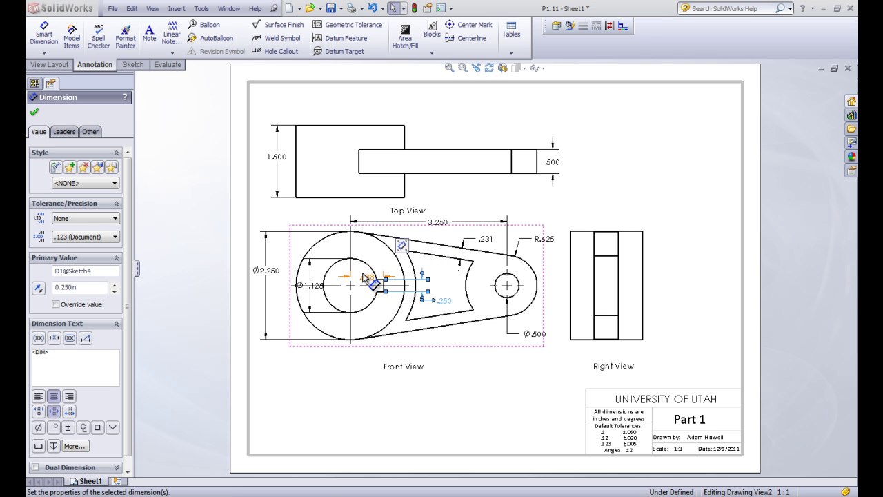
pyautogui.moveTo(366, 278); pyautogui.dragTo(365, 253)
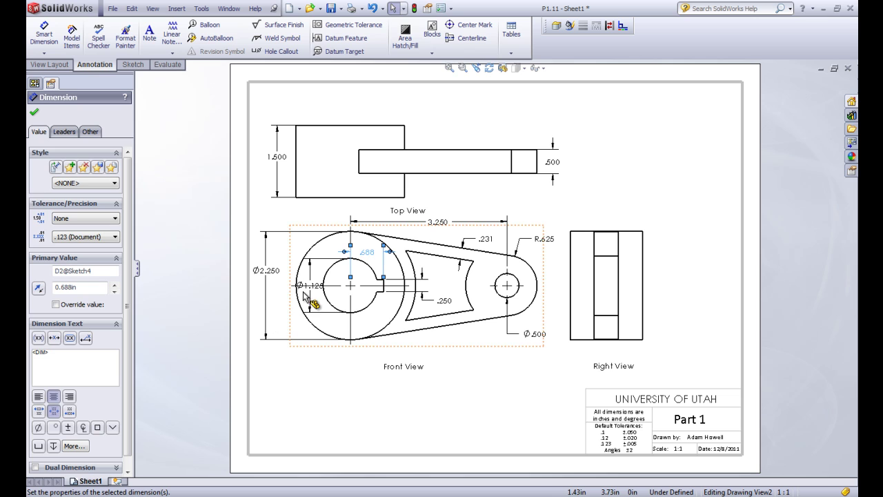
# Step: Display the Ø1.125 bore dimension with a diameter leader and place its text outside the hub's lower left side
pyautogui.moveTo(306, 288)
pyautogui.mouseDown()
pyautogui.moveTo(340, 291)
pyautogui.moveTo(322, 290)
pyautogui.mouseUp()
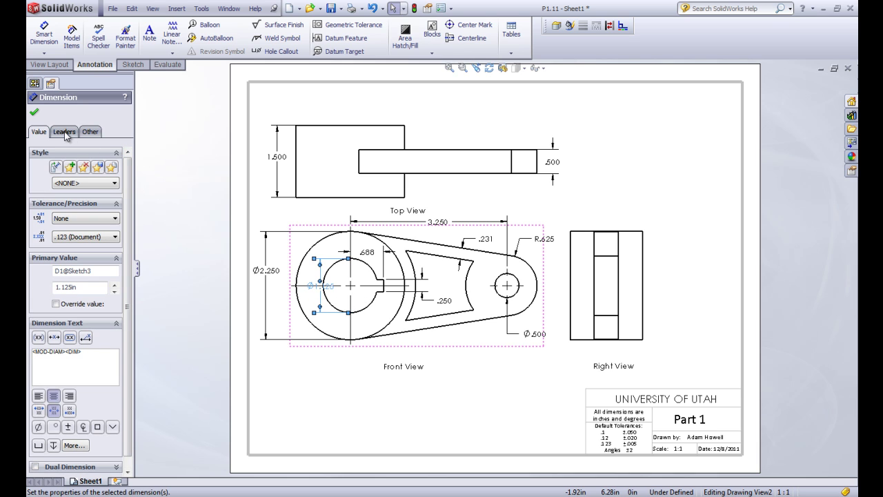
pyautogui.click(65, 132)
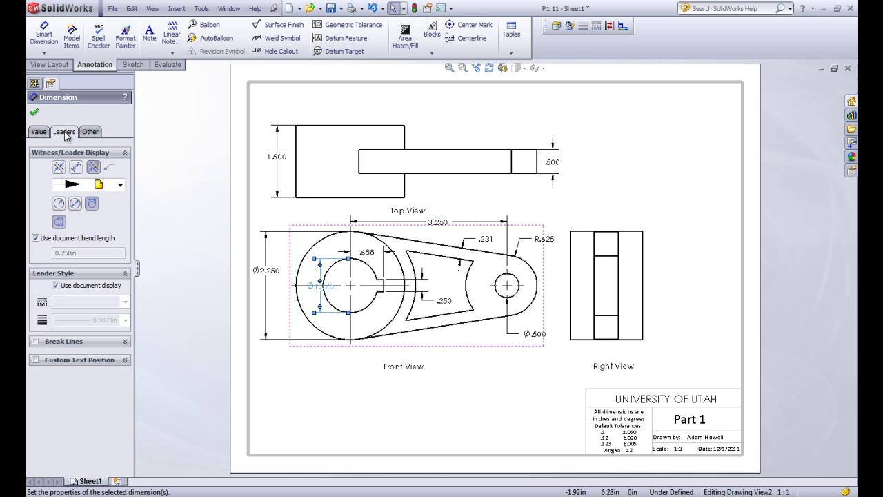
pyautogui.click(74, 207)
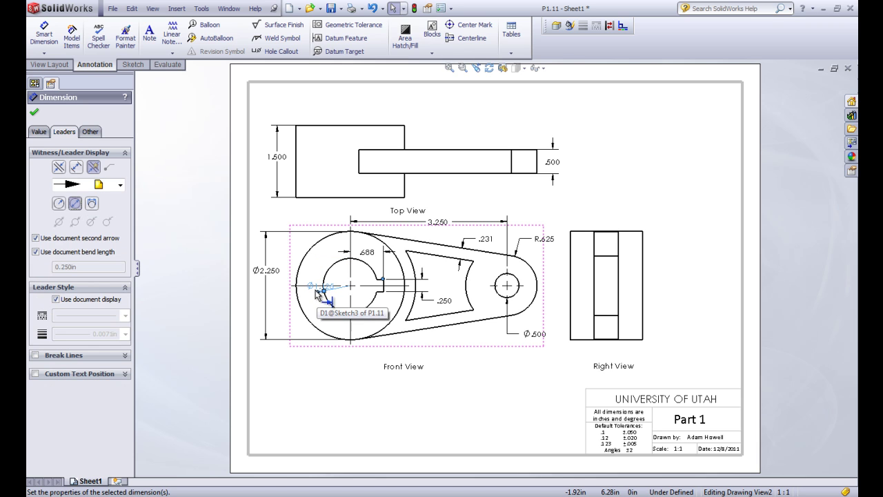
pyautogui.moveTo(315, 287); pyautogui.dragTo(283, 357)
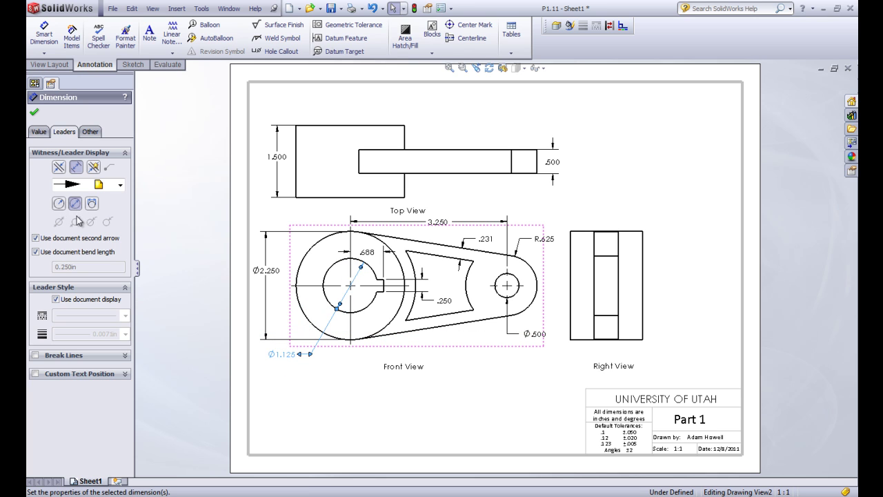
pyautogui.click(60, 204)
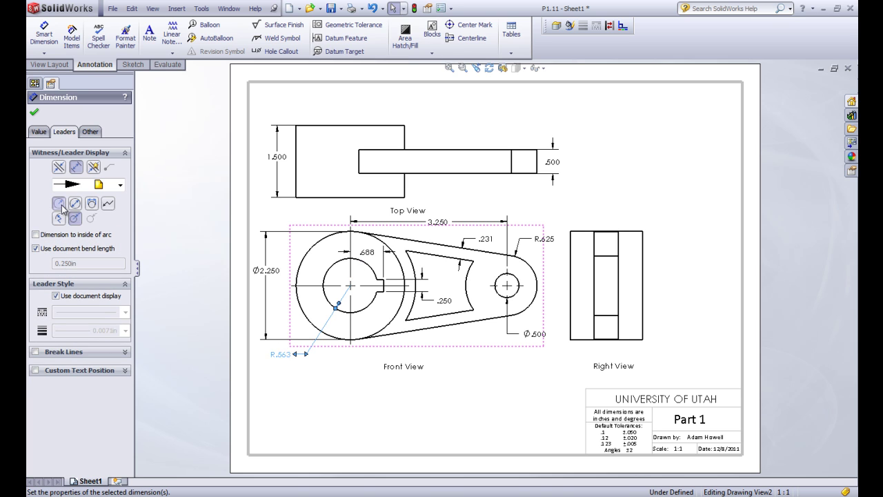
pyautogui.click(74, 204)
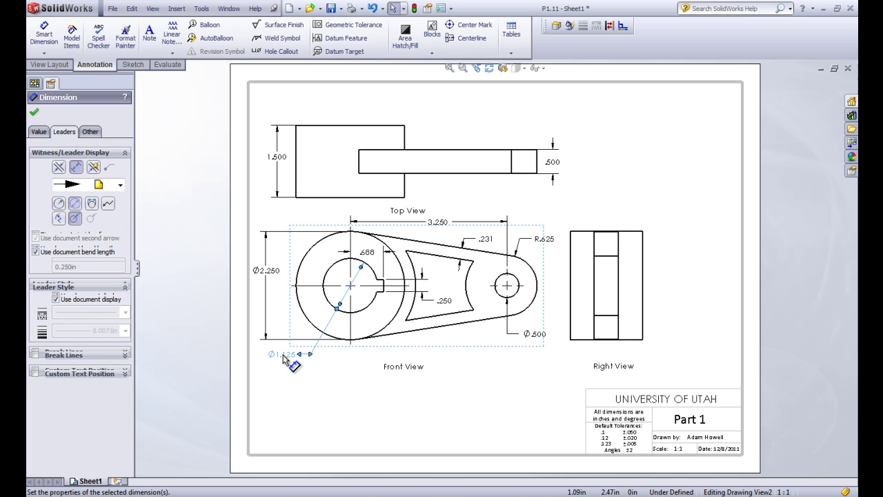
pyautogui.moveTo(307, 331); pyautogui.dragTo(285, 330)
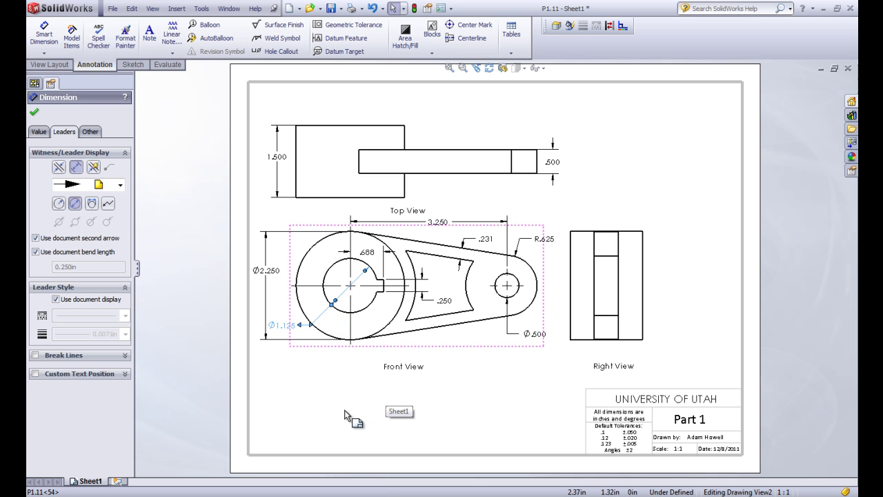
pyautogui.click(372, 397)
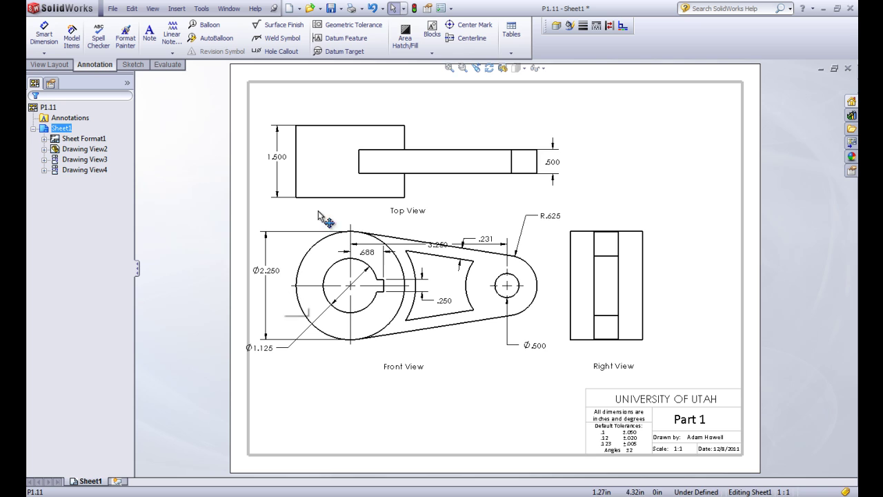
# Step: Transfer the Ø2.250 hub diameter dimension from the front view to the top view, placing it just above the hub
pyautogui.click(267, 275)
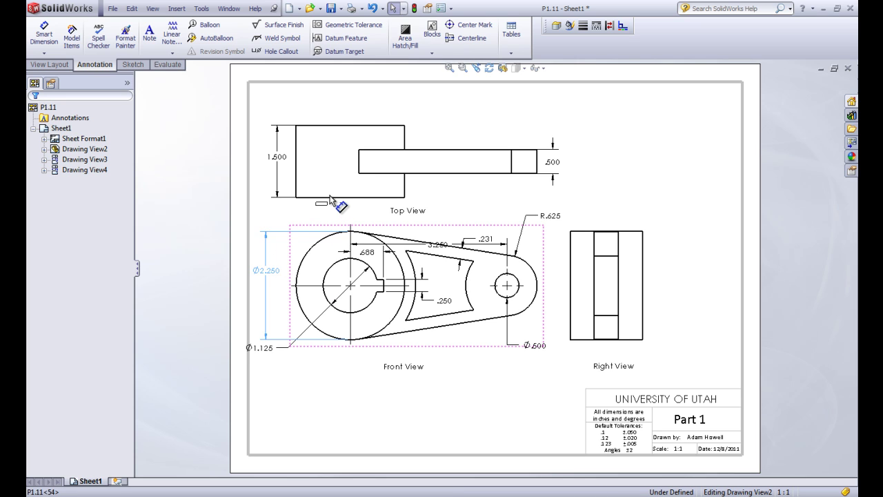
pyautogui.moveTo(350, 162); pyautogui.dragTo(350, 122)
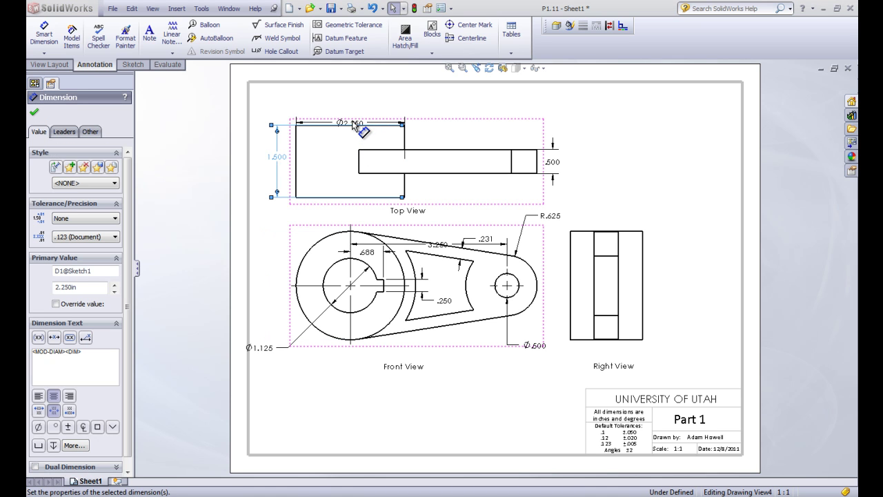
pyautogui.moveTo(354, 123); pyautogui.dragTo(350, 110)
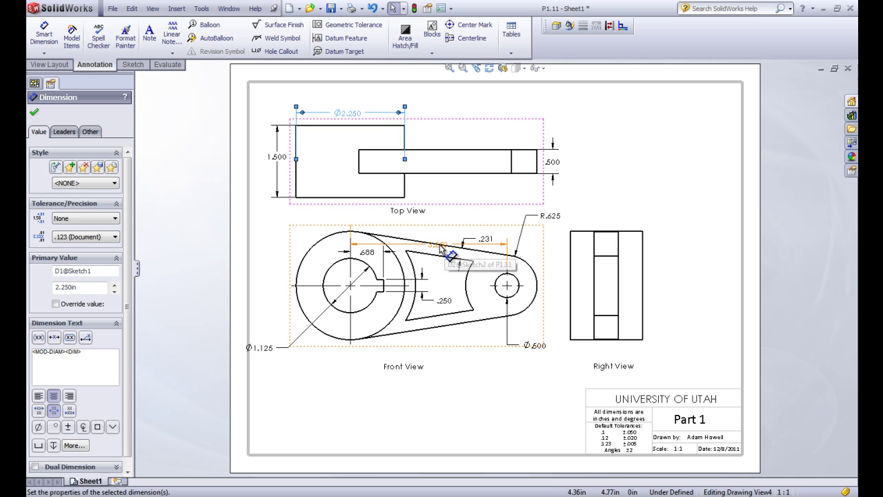
# Step: Move the 3.250 centre-distance dimension just below the front view's part and the Ø.500 dimension to the lower right of the small hole
pyautogui.moveTo(440, 247); pyautogui.dragTo(427, 353)
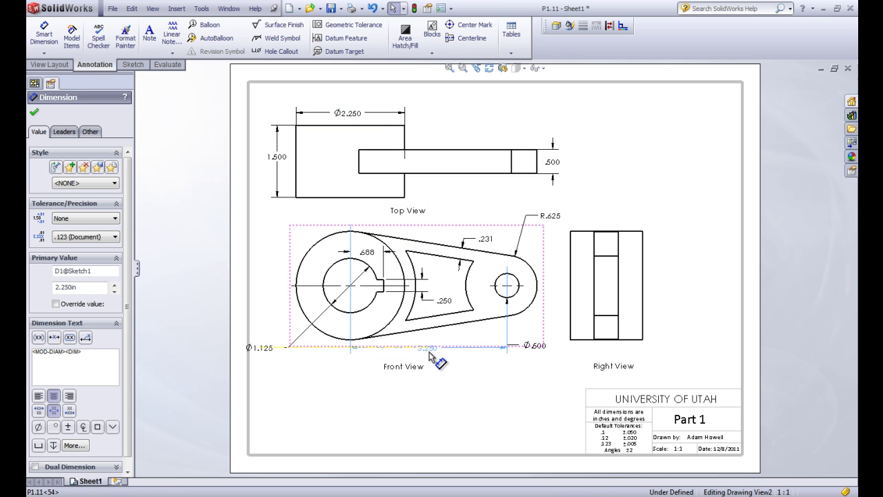
pyautogui.moveTo(428, 352); pyautogui.dragTo(429, 353)
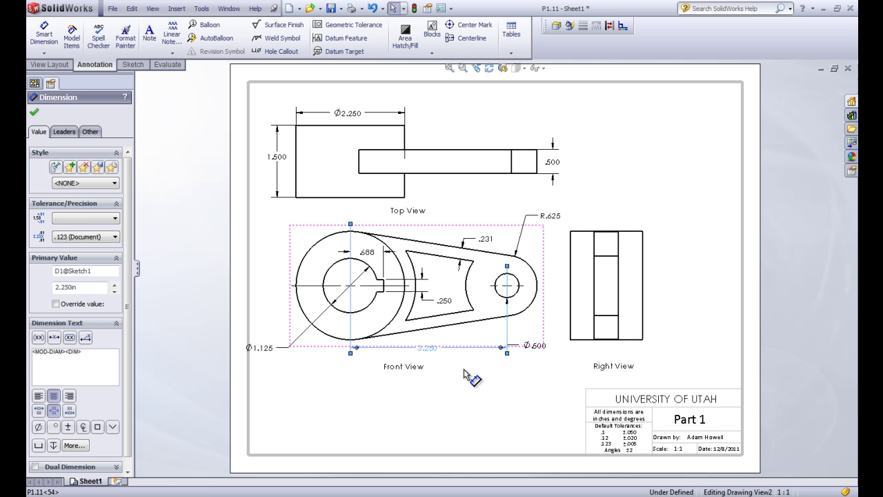
pyautogui.click(502, 371)
pyautogui.moveTo(533, 345); pyautogui.dragTo(550, 330)
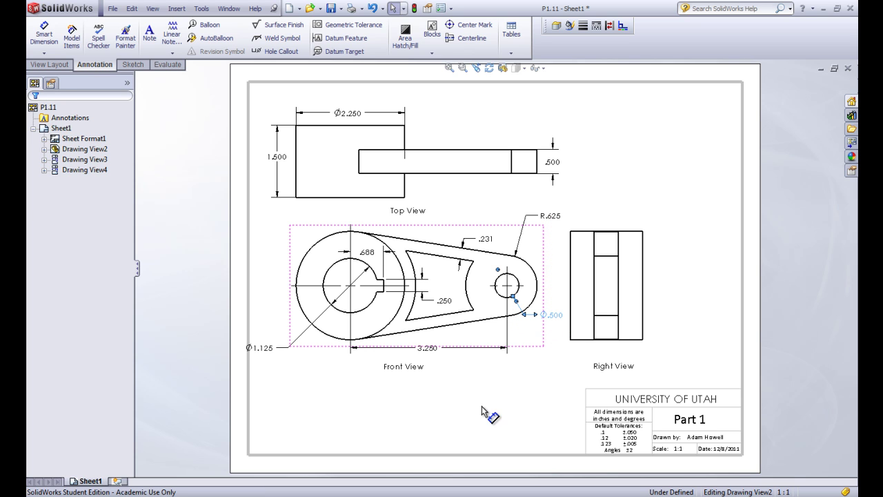
# Step: Shift the Ø1.125 bore dimension closer to the hub, clear of the sheet border
pyautogui.click(325, 387)
pyautogui.moveTo(269, 349); pyautogui.dragTo(282, 349)
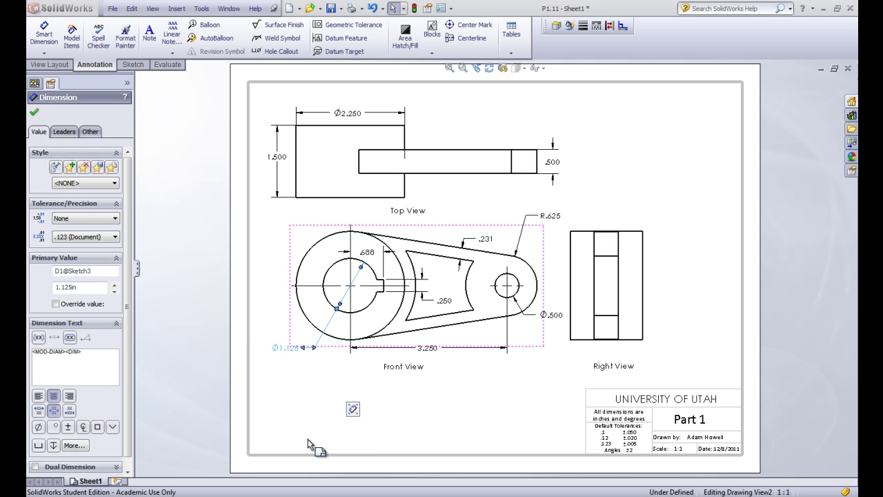
pyautogui.click(314, 404)
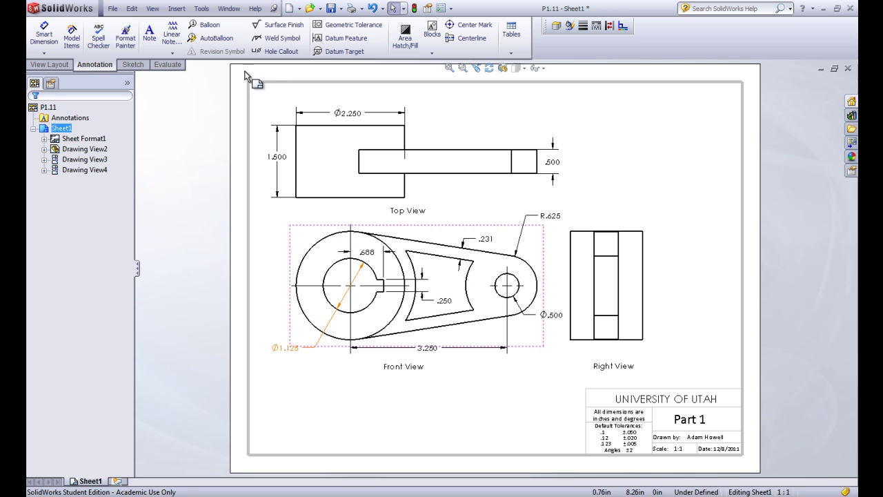
# Step: Create section view A-A with a horizontal cutting line through both hole centres of the front view, and place it below that view
pyautogui.click(61, 67)
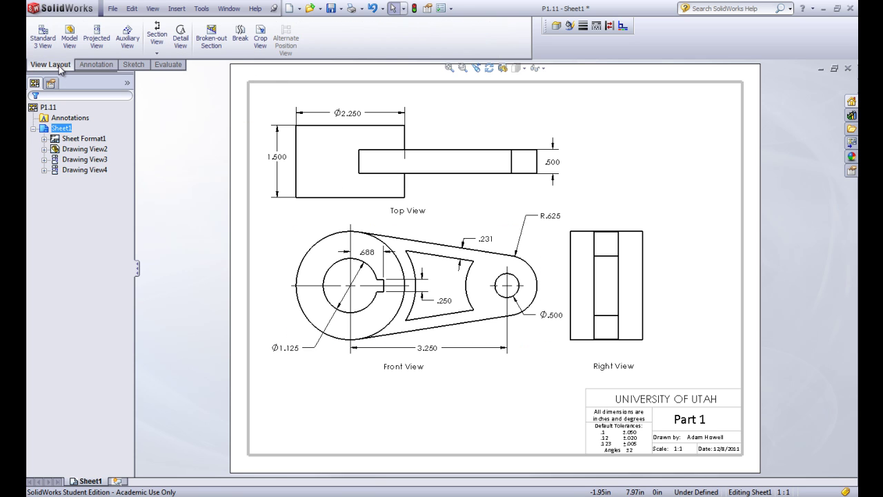
pyautogui.click(158, 35)
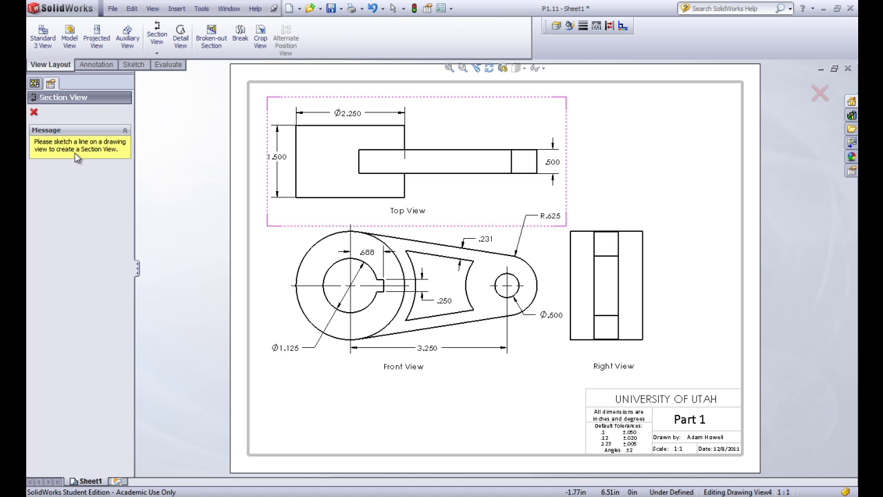
pyautogui.click(280, 285)
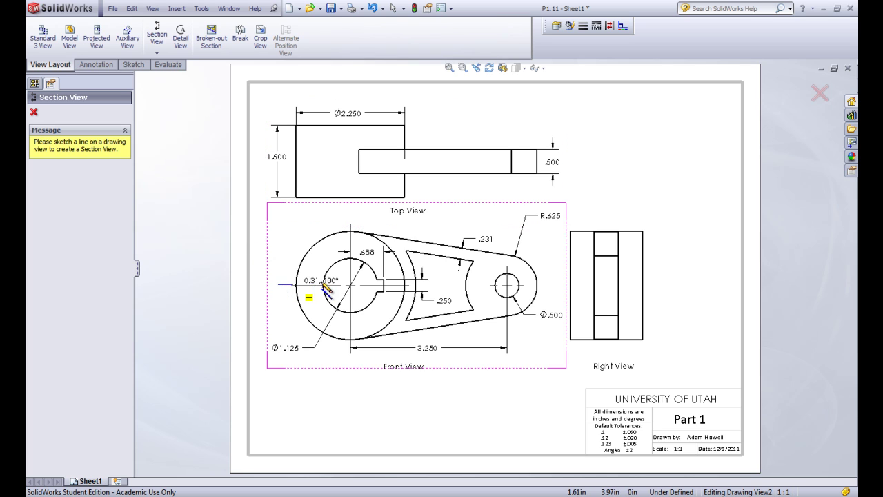
pyautogui.click(551, 285)
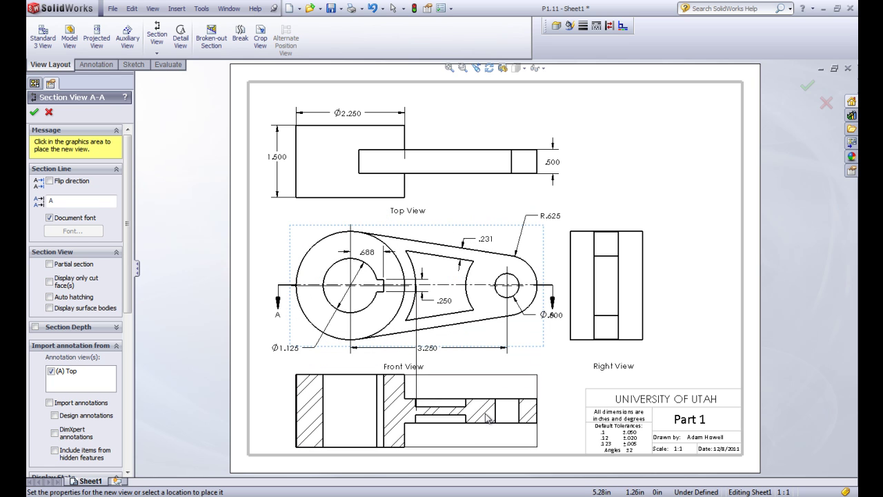
pyautogui.click(488, 418)
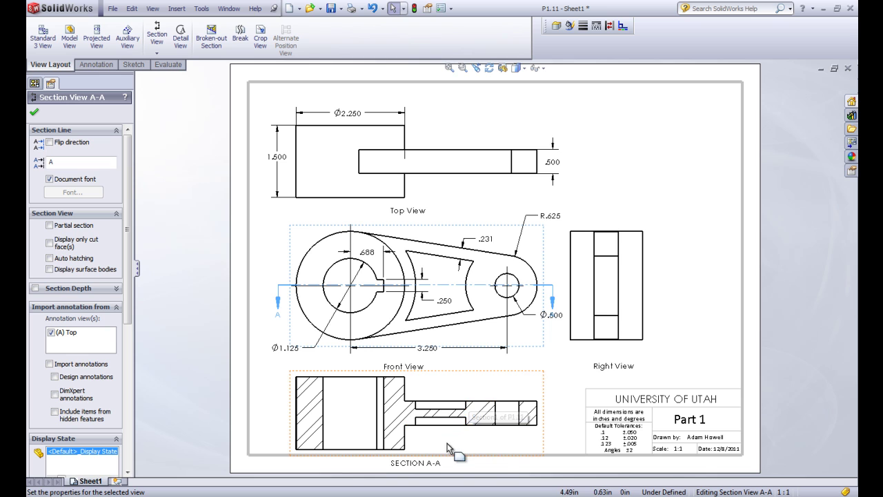
pyautogui.click(34, 114)
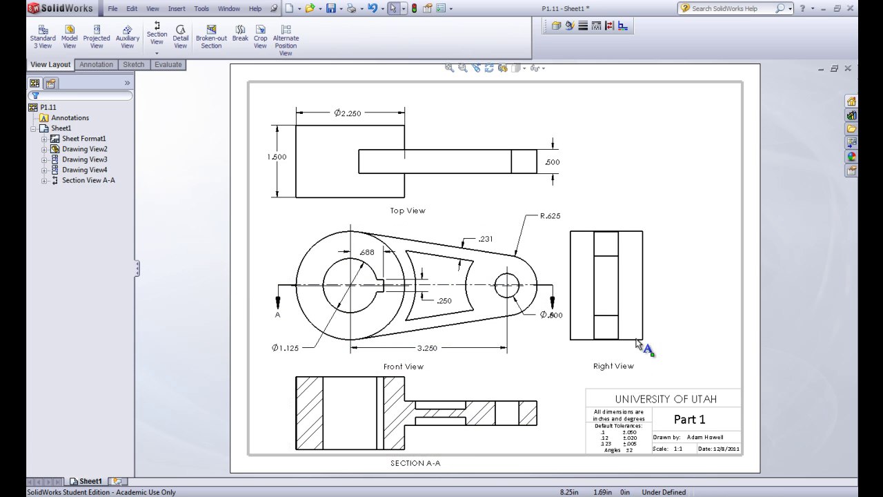
# Step: Set the sheet scale to 1:2, scaling the annotations' positions but not their text height
pyautogui.rightClick(637, 167)
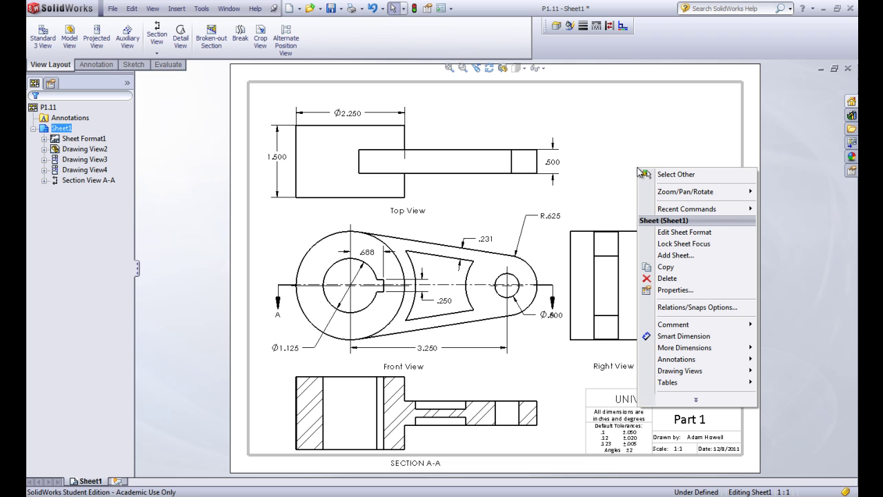
pyautogui.click(675, 291)
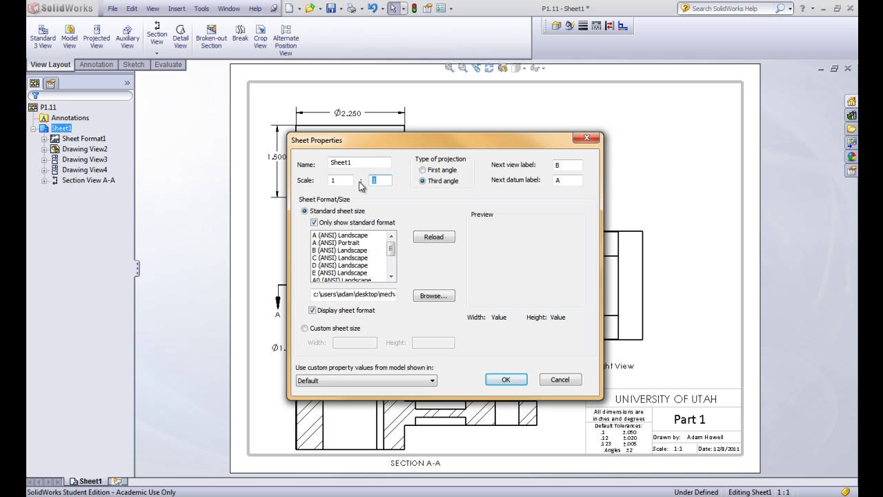
pyautogui.click(514, 383)
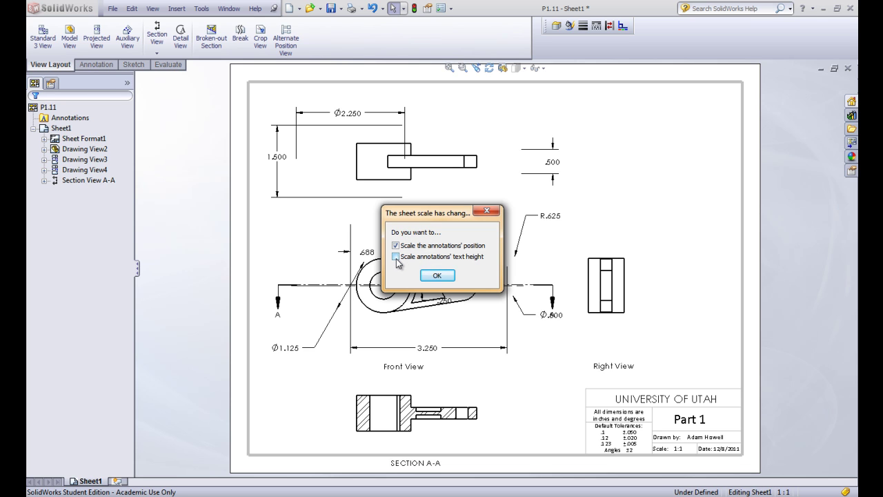
pyautogui.click(437, 276)
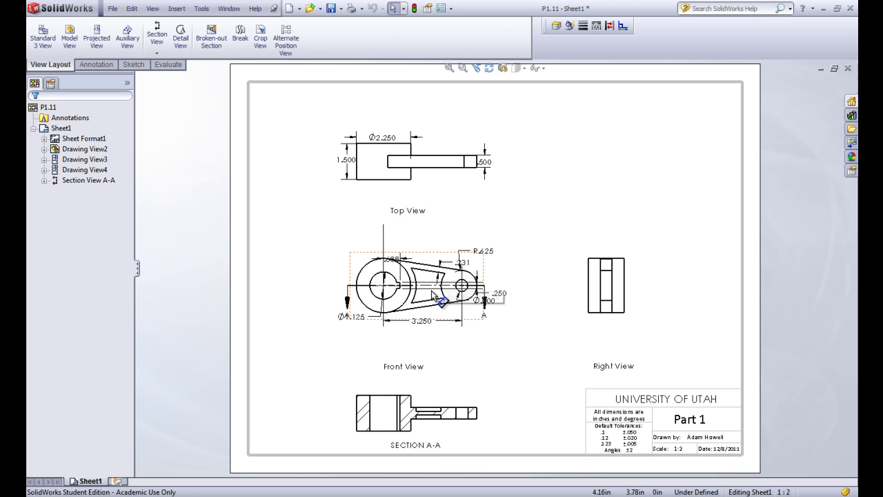
# Step: Move the top view down closer to the front view and place its label just beneath it
pyautogui.click(422, 185)
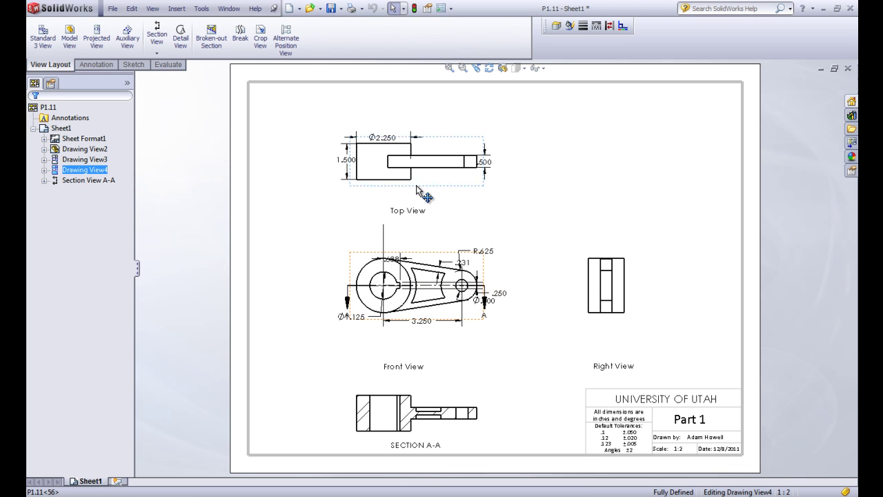
pyautogui.click(460, 192)
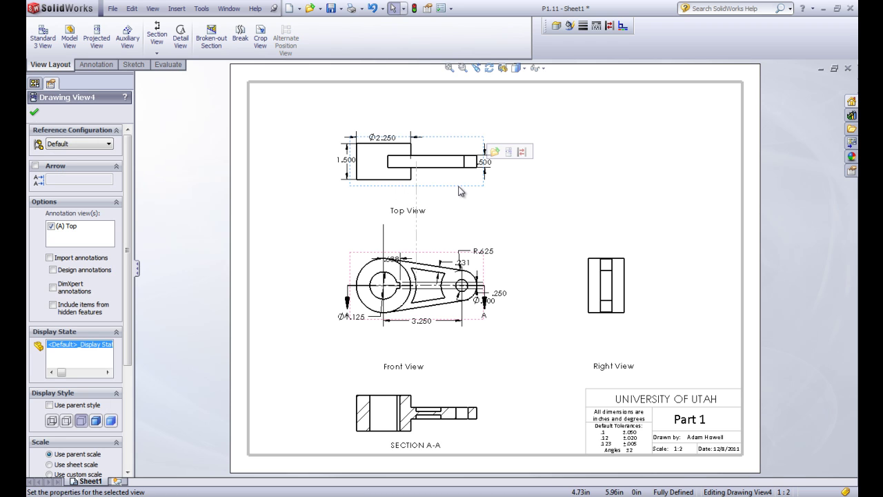
pyautogui.moveTo(460, 192); pyautogui.dragTo(426, 207)
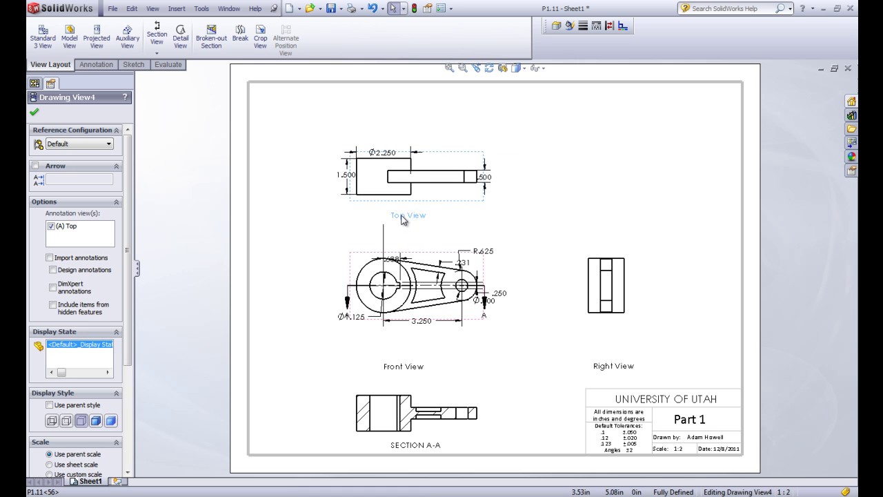
pyautogui.click(403, 218)
# Step: Move the front view's .688 dimension above the hub and the Ø1.125 bore dimension to the hub's lower left, clear of the part
pyautogui.moveTo(394, 260)
pyautogui.mouseDown()
pyautogui.moveTo(403, 245)
pyautogui.moveTo(418, 247)
pyautogui.mouseUp()
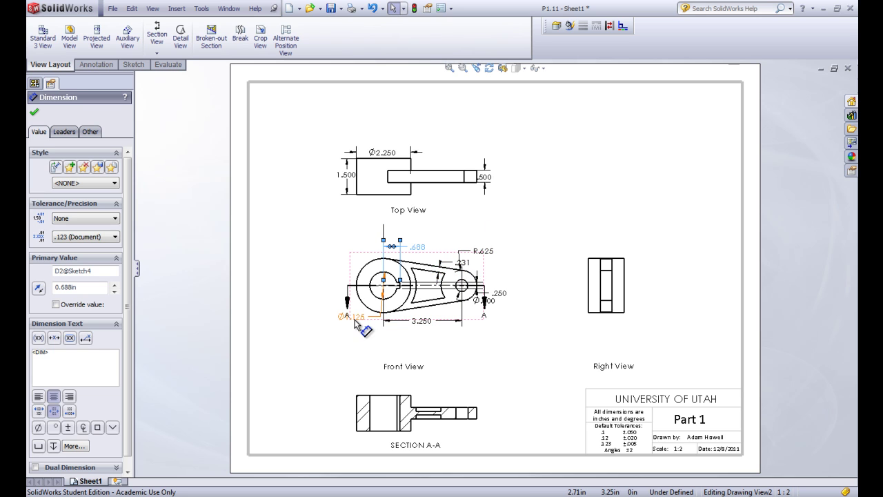
pyautogui.moveTo(345, 320); pyautogui.dragTo(316, 336)
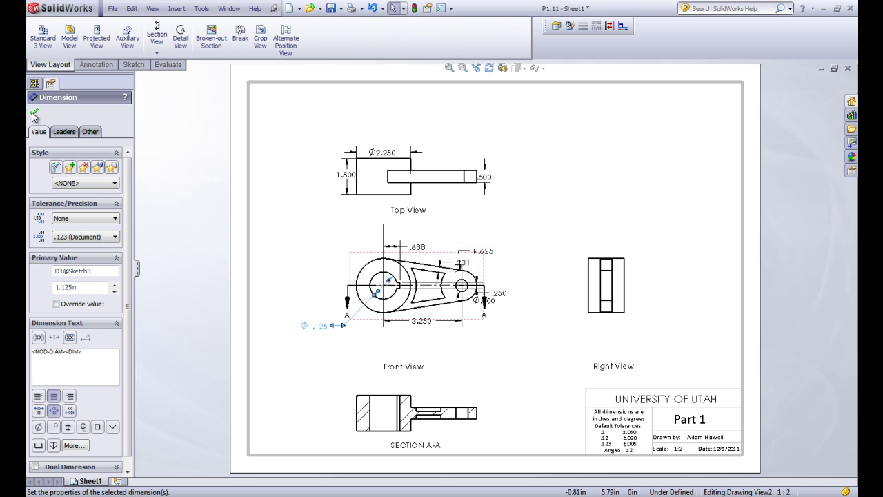
pyautogui.click(149, 72)
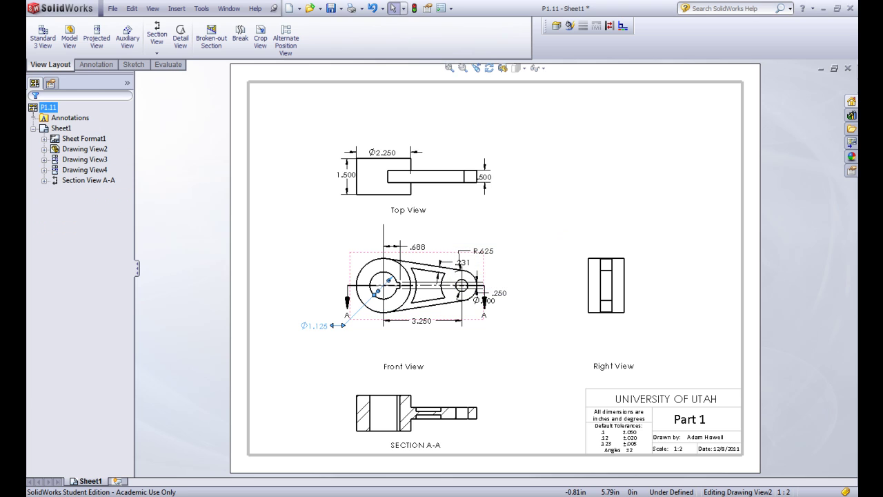
# Step: Create a 1:1 detail view B around the front view's small-hole end and place it in the sheet's upper right area
pyautogui.click(180, 38)
pyautogui.click(363, 187)
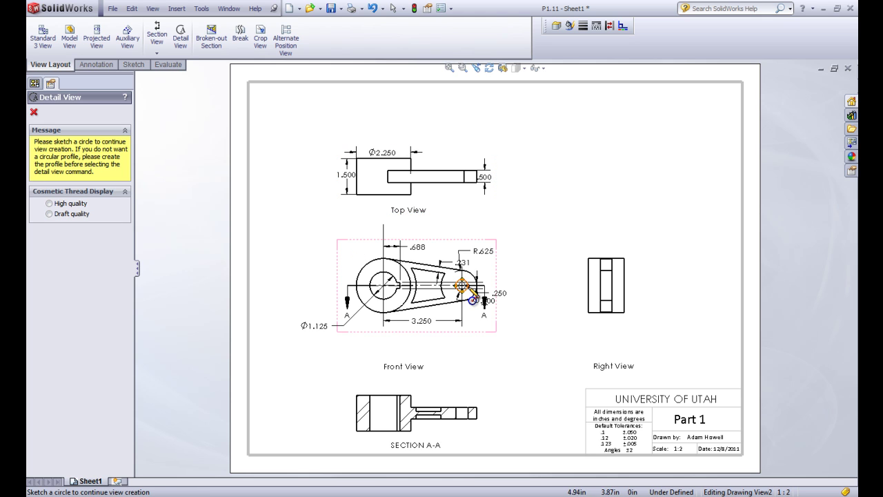
pyautogui.click(461, 285)
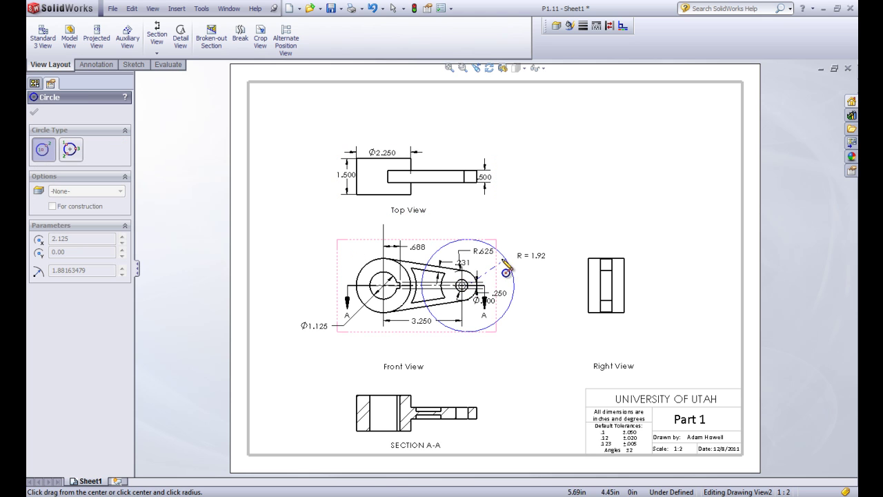
pyautogui.click(500, 274)
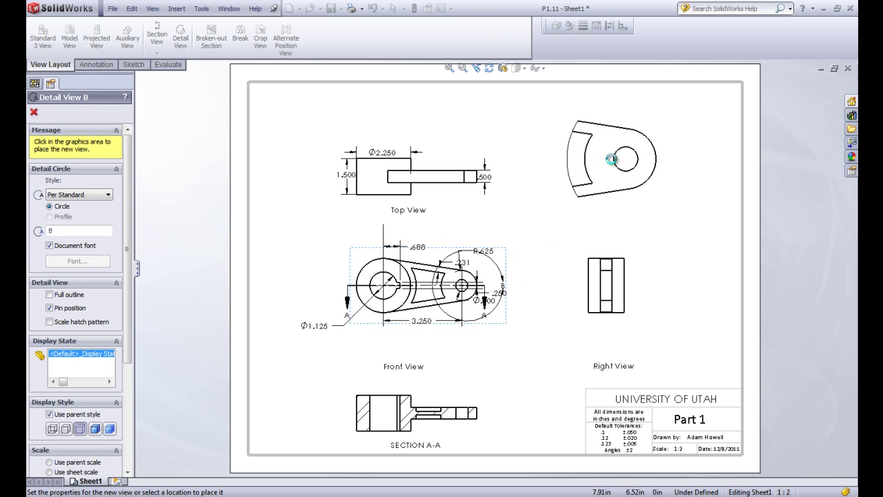
pyautogui.click(612, 159)
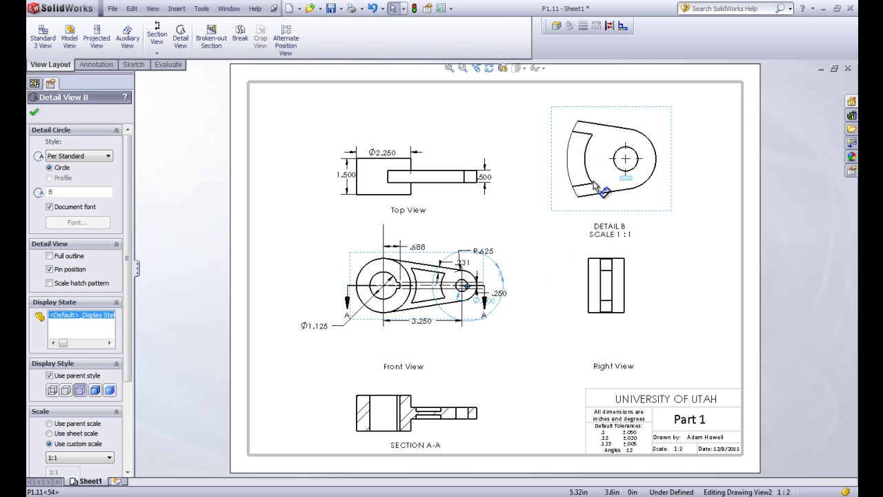
# Step: Transfer the Ø.500 hole dimension to detail B, at the hole's lower right, and move the front view's .250 dimension below the keyway
pyautogui.keyDown('shift'); pyautogui.moveTo(597, 187); pyautogui.dragTo(601, 181); pyautogui.keyUp('shift')
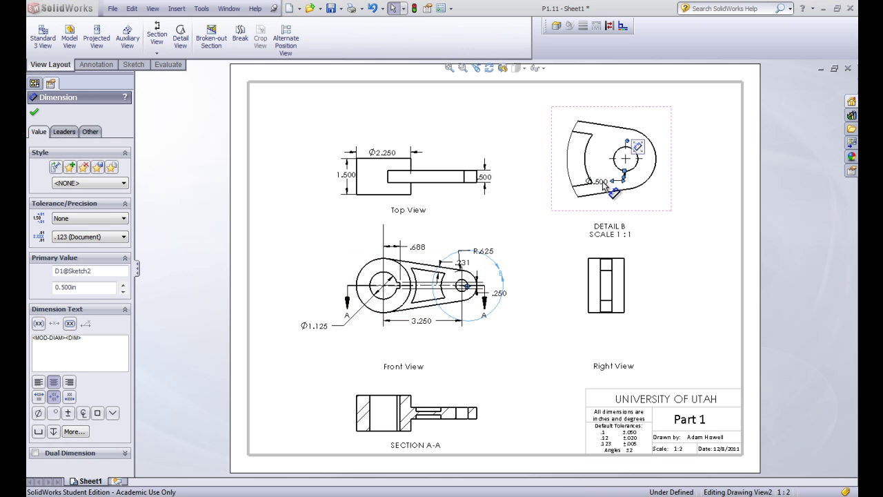
pyautogui.moveTo(657, 202); pyautogui.dragTo(689, 208)
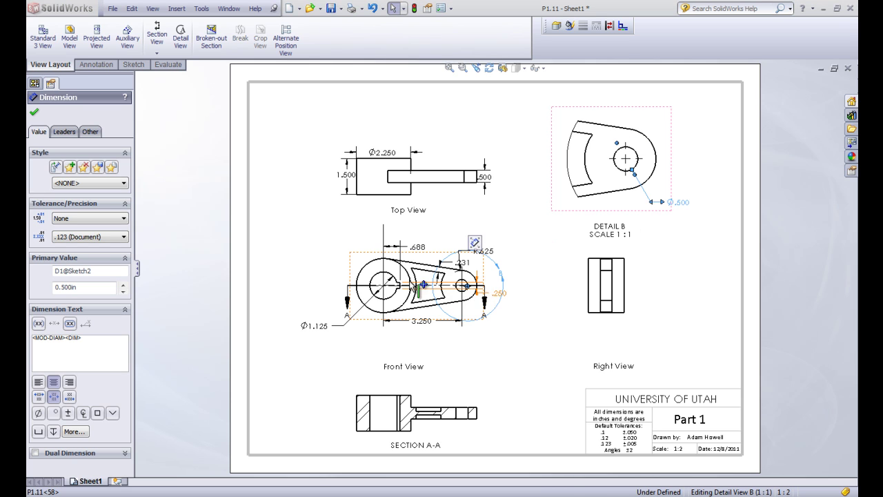
pyautogui.keyDown('shift'); pyautogui.moveTo(505, 298); pyautogui.dragTo(420, 312); pyautogui.keyUp('shift')
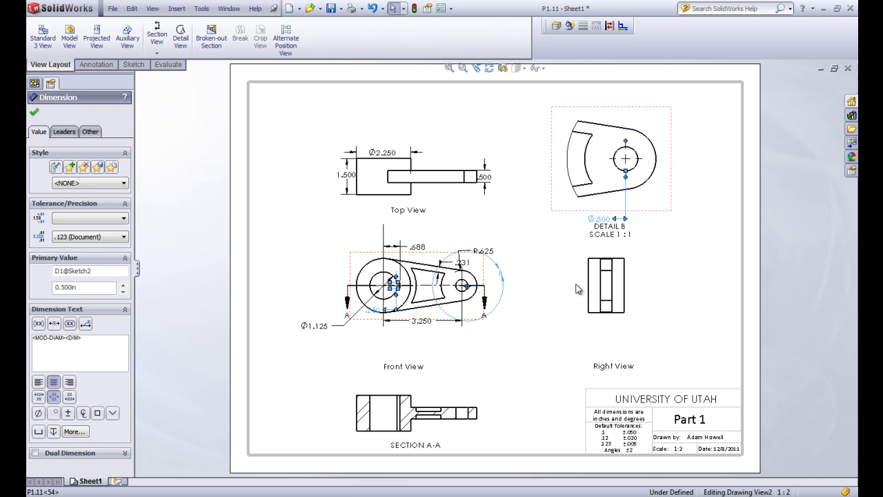
pyautogui.click(548, 351)
pyautogui.moveTo(610, 227); pyautogui.dragTo(686, 196)
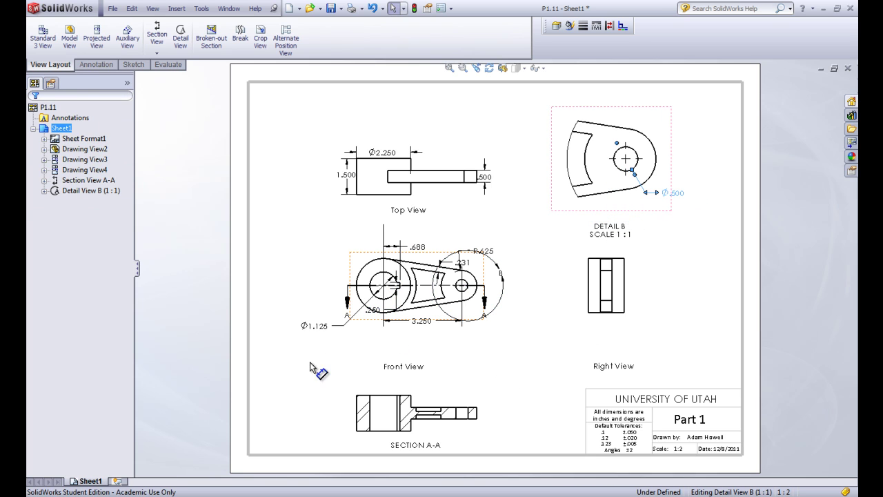
pyautogui.click(343, 366)
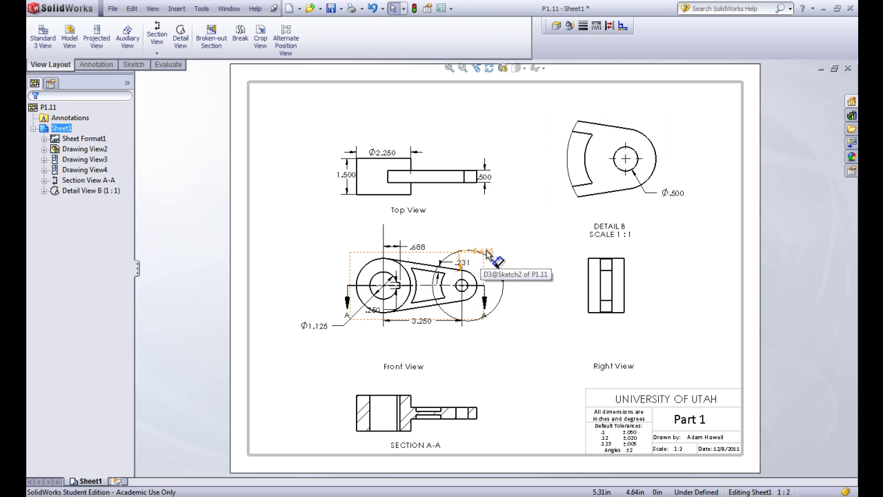
# Step: Transfer the R.625 dimension to detail B, placing it at the upper right with its arrow pointing at the arc from outside
pyautogui.click(487, 253)
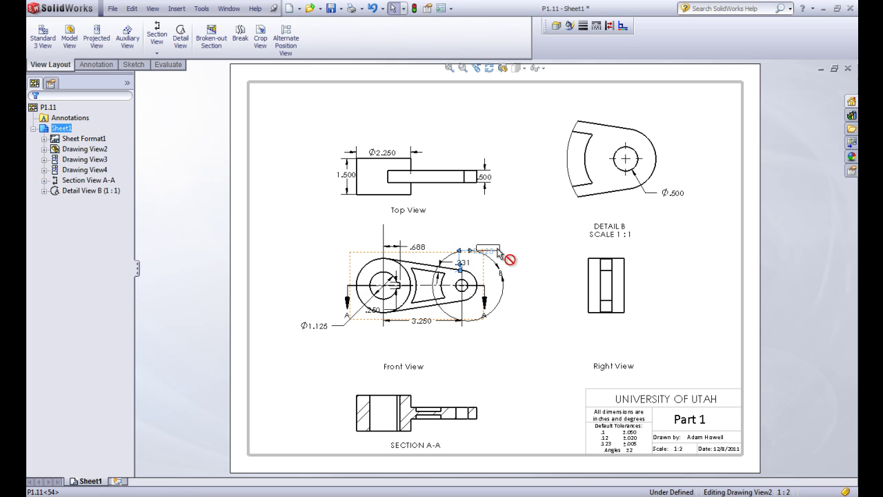
pyautogui.moveTo(651, 141); pyautogui.dragTo(652, 143)
pyautogui.click(656, 144)
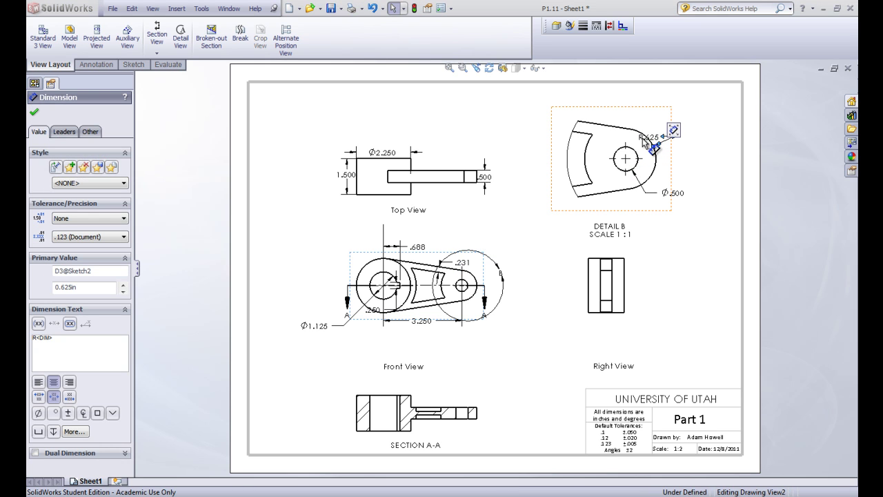
pyautogui.moveTo(663, 133); pyautogui.dragTo(674, 117)
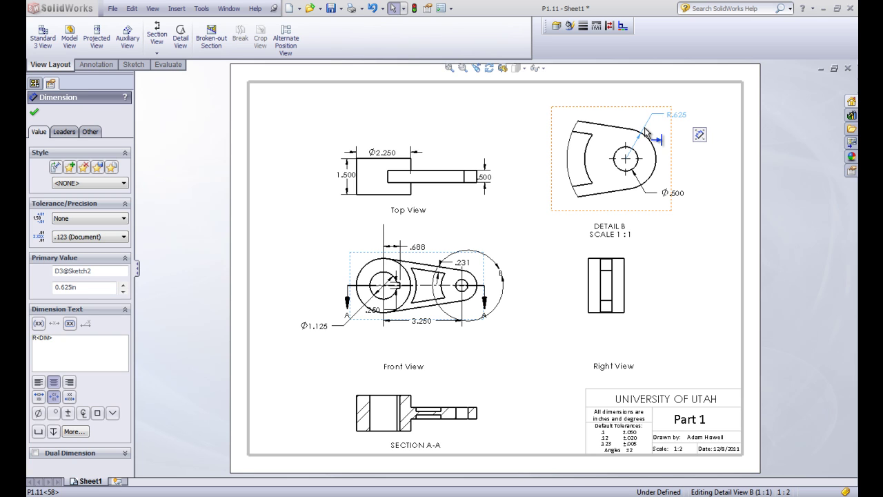
pyautogui.moveTo(646, 132); pyautogui.dragTo(643, 146)
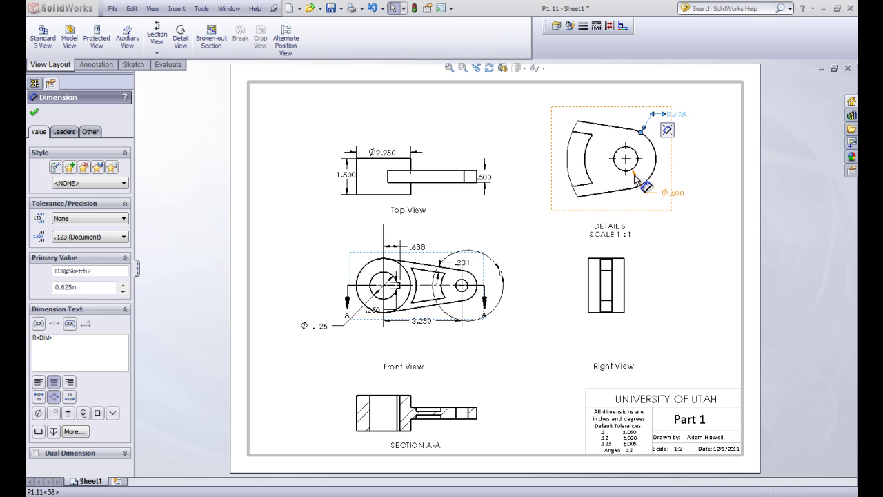
pyautogui.click(636, 178)
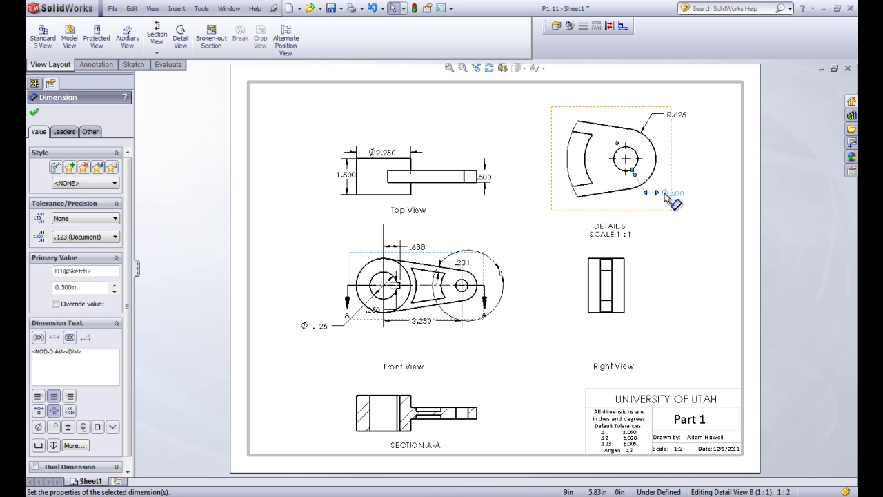
# Step: Move the top view's .500 thickness dimension farther right of the arm and the .231 dimension above the front view
pyautogui.click(487, 177)
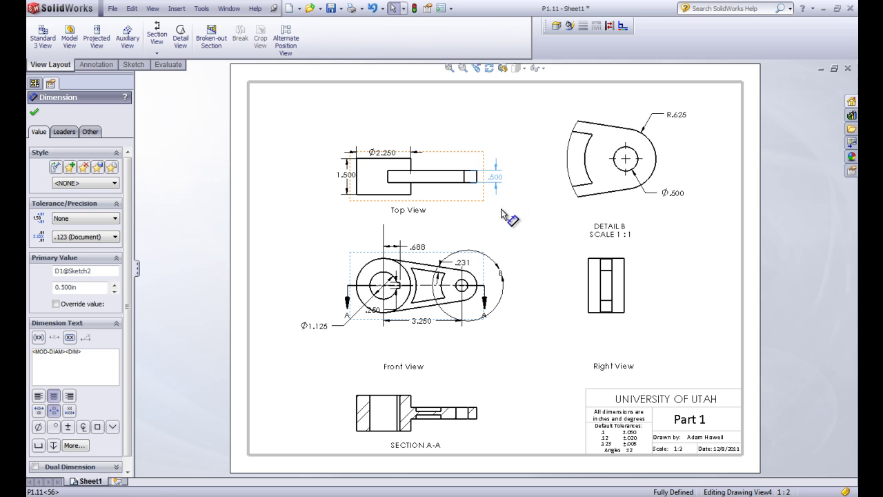
pyautogui.moveTo(461, 264)
pyautogui.mouseDown()
pyautogui.moveTo(442, 257)
pyautogui.moveTo(457, 231)
pyautogui.mouseUp()
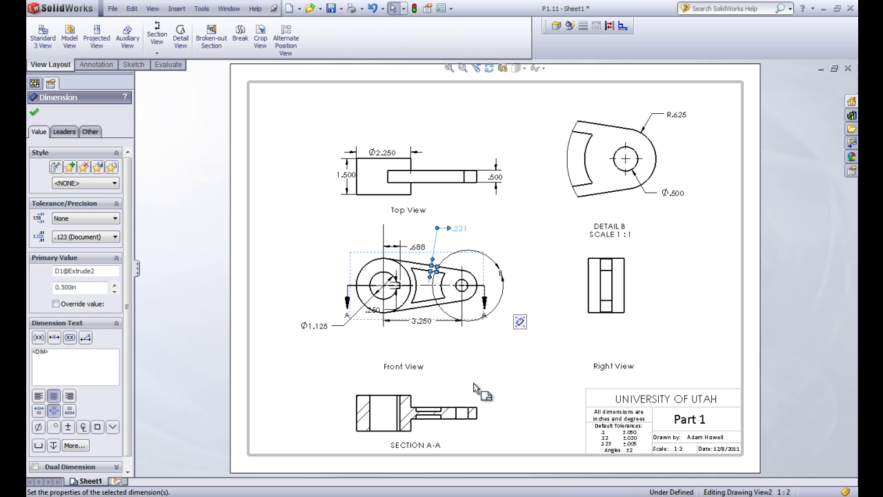
# Step: Shift the 3.250 centre-distance dimension slightly lower beneath the front view
pyautogui.click(419, 322)
pyautogui.moveTo(422, 330); pyautogui.dragTo(420, 335)
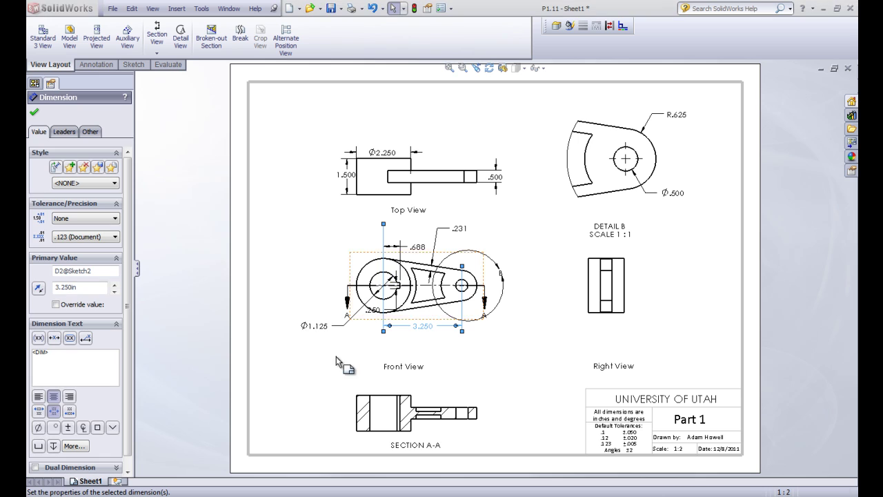
pyautogui.click(310, 365)
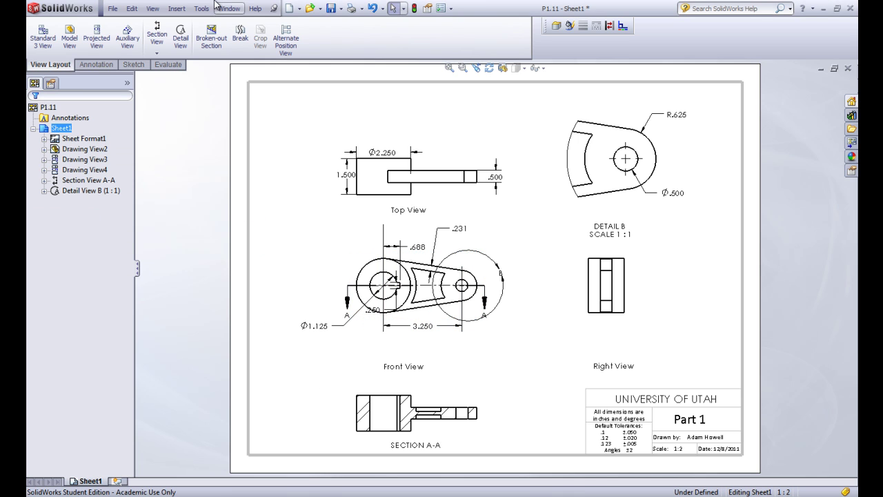
# Step: Create a 1:1 detail view C of the front view's hub, centre its circle on the bore, and place it below detail B
pyautogui.click(177, 43)
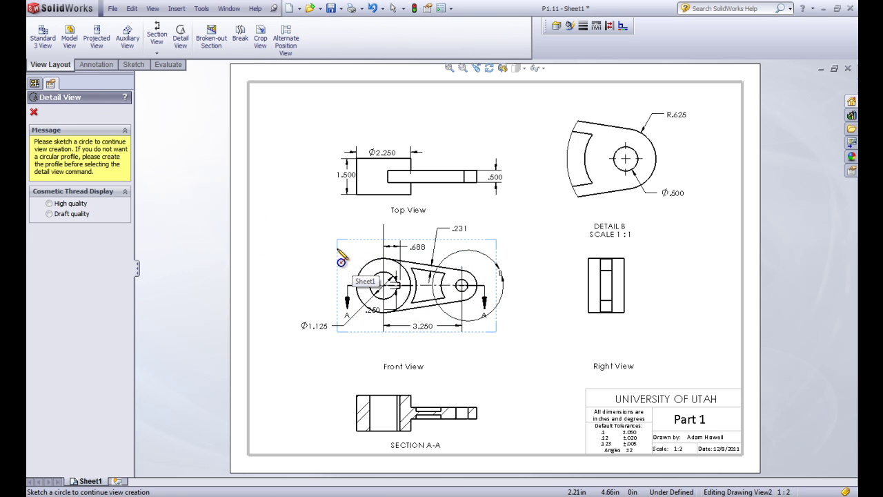
pyautogui.click(338, 251)
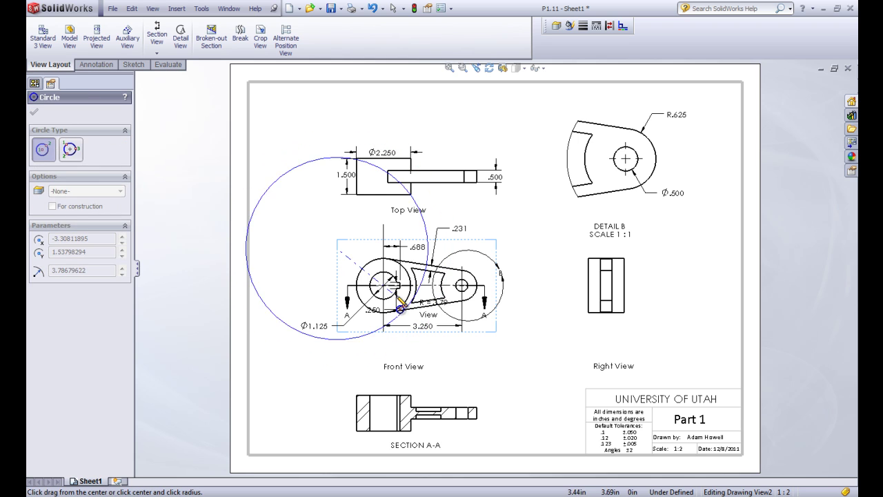
pyautogui.click(354, 276)
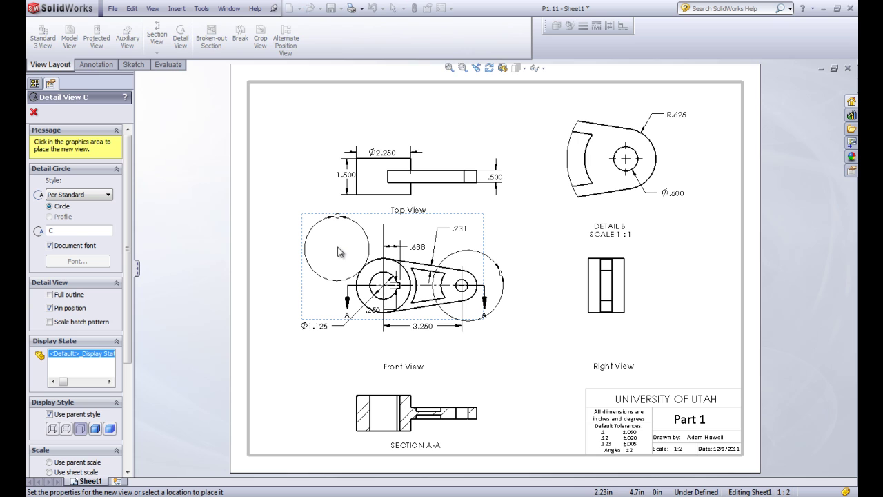
pyautogui.click(349, 234)
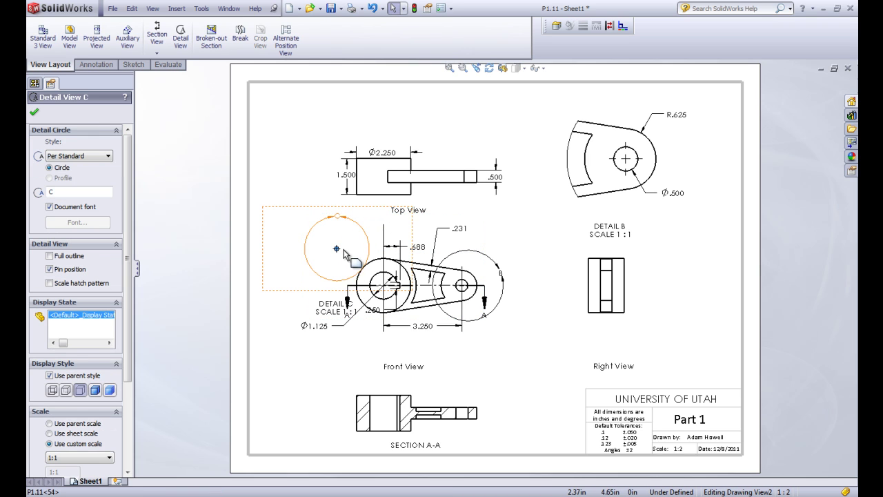
pyautogui.moveTo(336, 250); pyautogui.dragTo(385, 285)
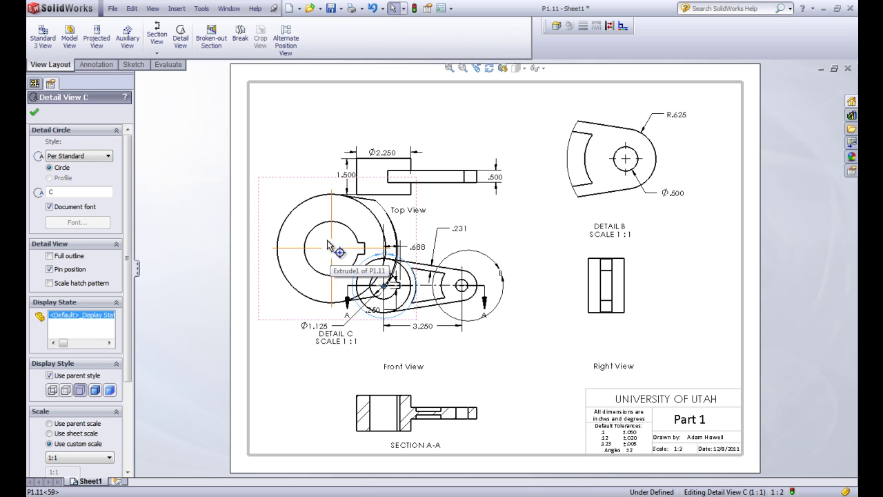
pyautogui.moveTo(304, 176); pyautogui.dragTo(649, 245)
# Step: Move the right view closer to the front view and place its "Right View" label underneath it
pyautogui.moveTo(583, 289); pyautogui.dragTo(517, 290)
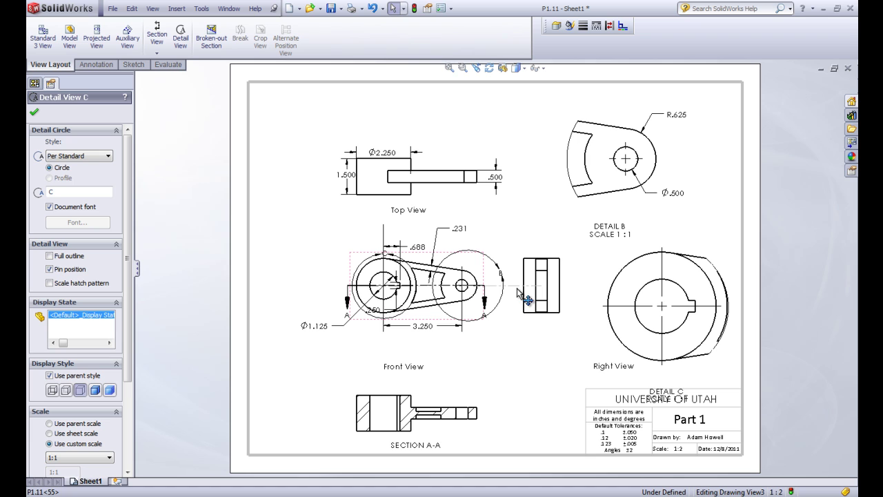
pyautogui.click(605, 365)
pyautogui.moveTo(605, 365); pyautogui.dragTo(532, 364)
pyautogui.click(572, 296)
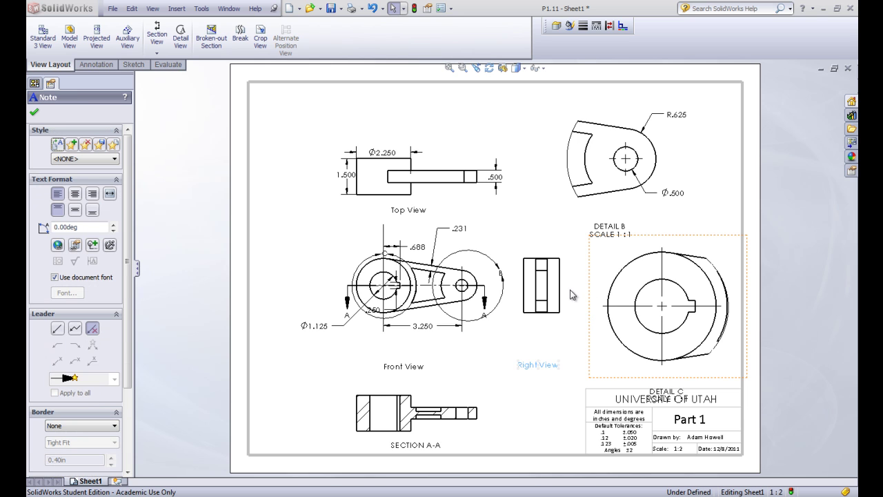
# Step: Move detail view C up toward the right view, clear of the title block, and place its label just beneath the view
pyautogui.moveTo(583, 296); pyautogui.dragTo(564, 285)
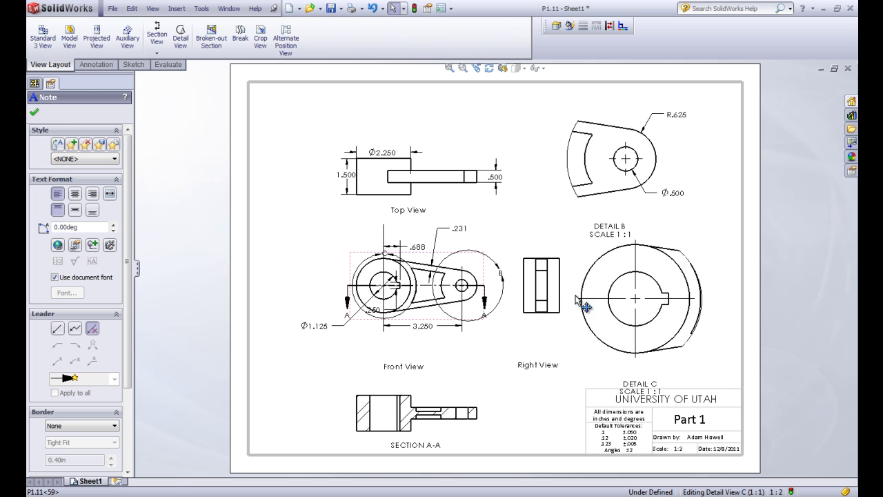
pyautogui.click(666, 363)
pyautogui.moveTo(636, 390); pyautogui.dragTo(634, 379)
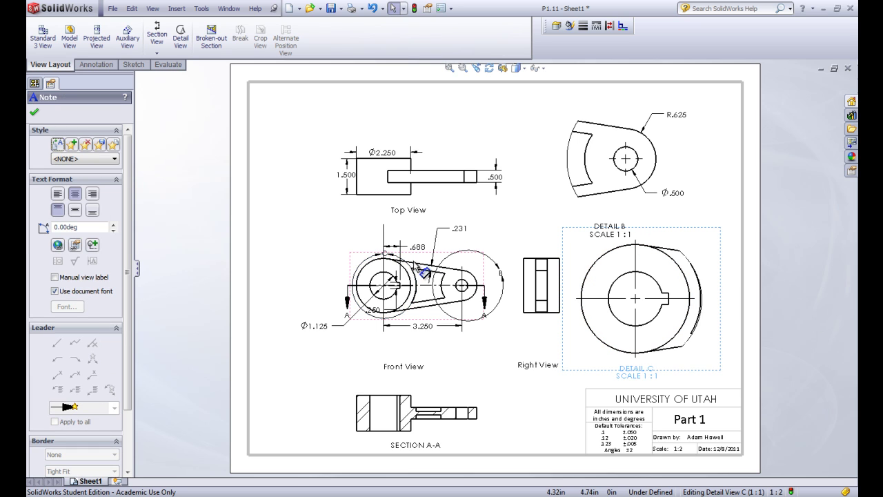
# Step: Transfer the Ø1.125 bore and .250 keyway dimensions from the front view to detail C and position them clear of the geometry
pyautogui.click(321, 329)
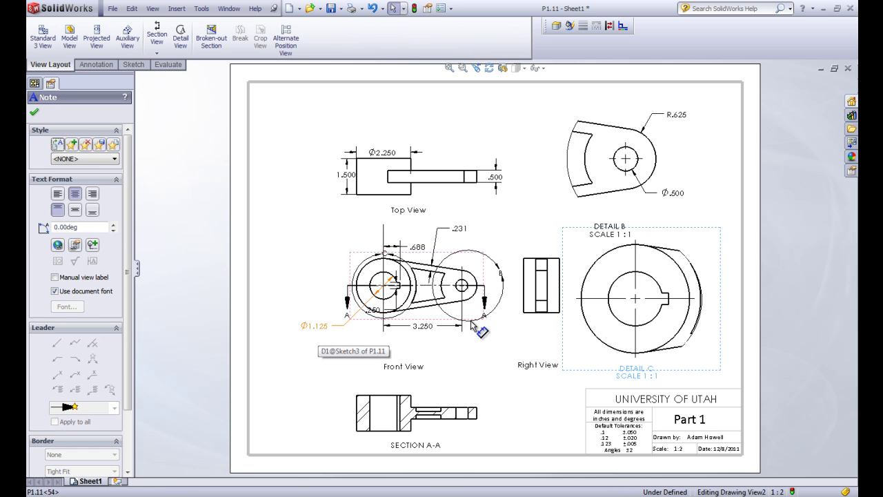
pyautogui.keyDown('shift'); pyautogui.moveTo(629, 302); pyautogui.dragTo(630, 305); pyautogui.keyUp('shift')
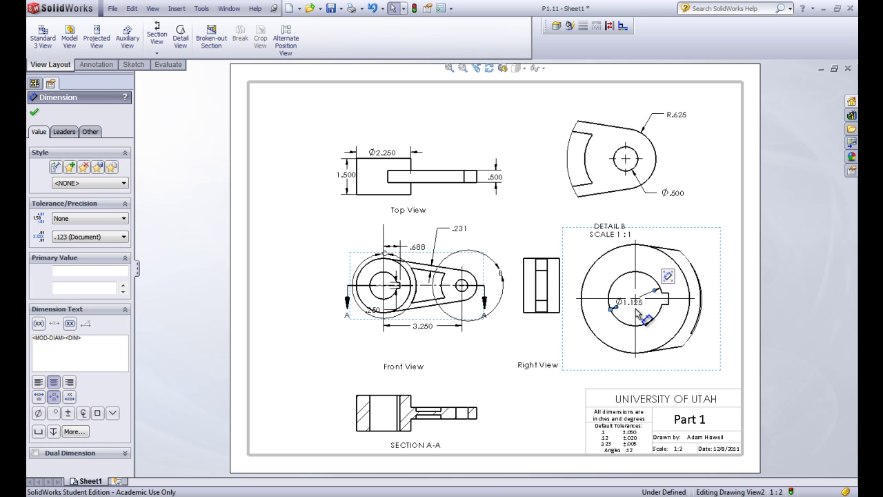
pyautogui.keyDown('shift'); pyautogui.moveTo(630, 307); pyautogui.dragTo(679, 246); pyautogui.keyUp('shift')
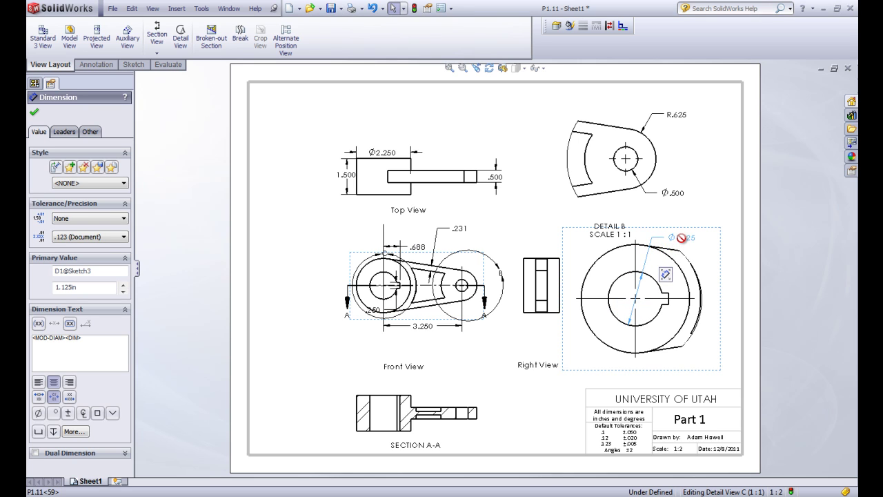
pyautogui.moveTo(377, 312)
pyautogui.keyDown('shift'); pyautogui.mouseDown()
pyautogui.moveTo(409, 321)
pyautogui.moveTo(683, 324)
pyautogui.mouseUp(); pyautogui.keyUp('shift')
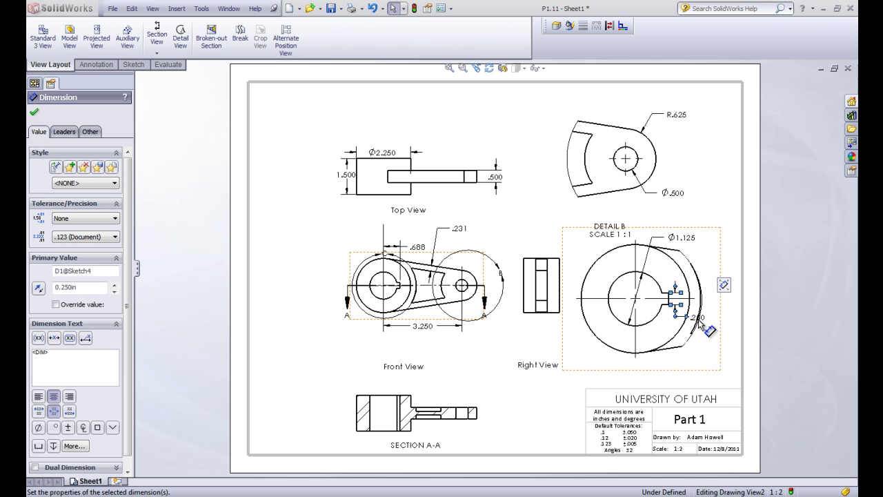
pyautogui.moveTo(695, 323)
pyautogui.mouseDown()
pyautogui.moveTo(666, 337)
pyautogui.moveTo(686, 332)
pyautogui.mouseUp()
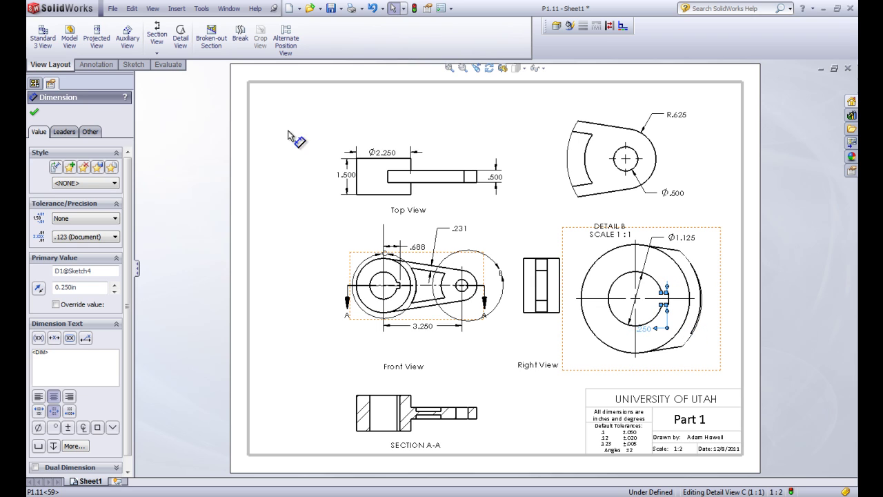
pyautogui.press('Escape')
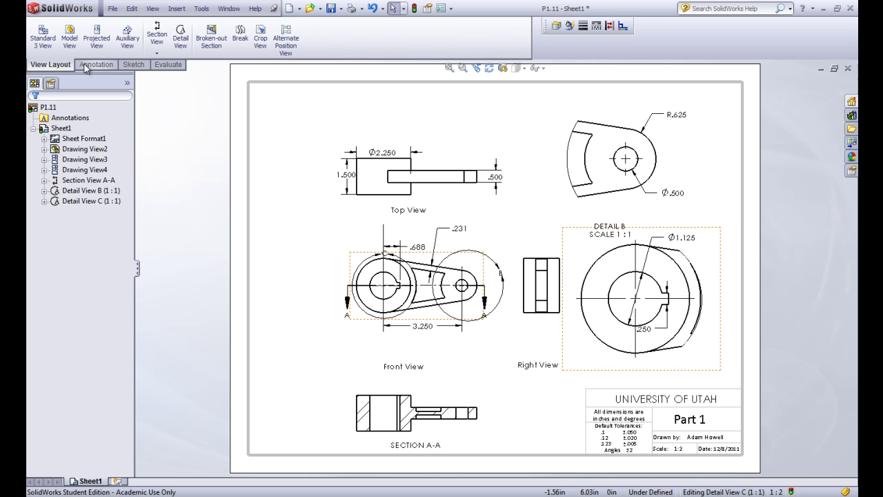
# Step: Dimension the horizontal length between the arm's two end edges in the top view and place it above the Ø2.250 dimension
pyautogui.click(87, 65)
pyautogui.click(48, 42)
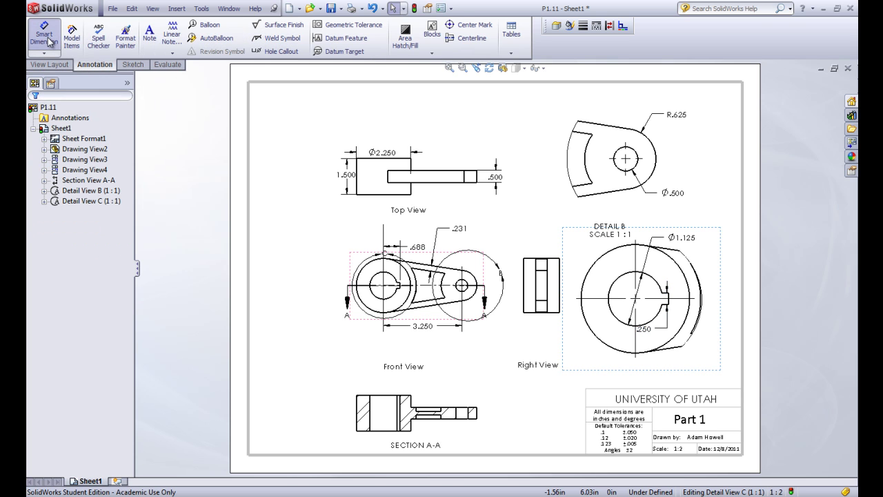
pyautogui.click(388, 177)
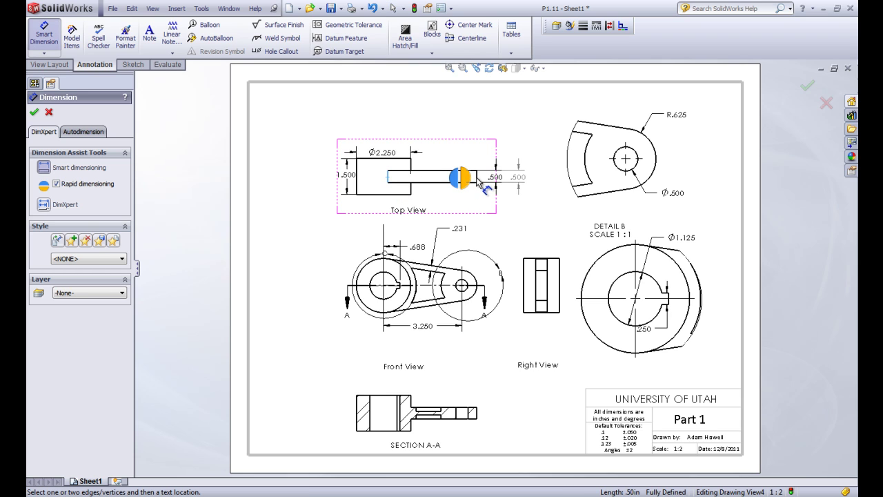
pyautogui.click(477, 178)
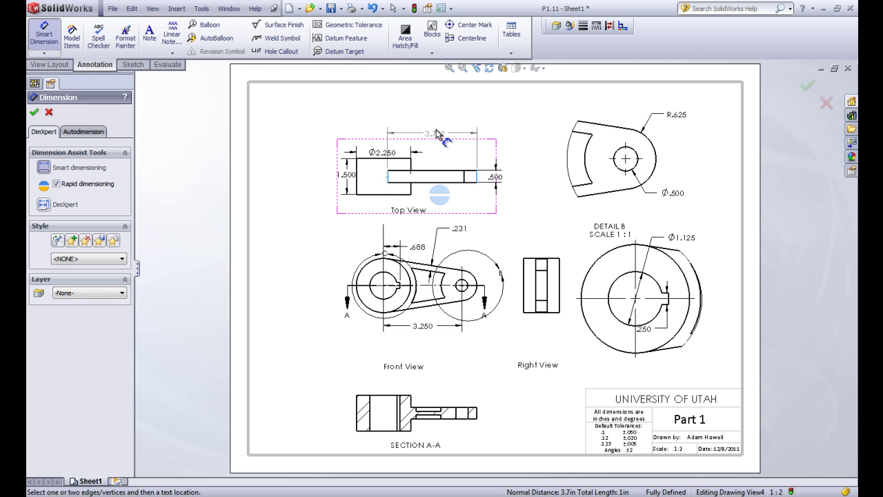
pyautogui.click(449, 137)
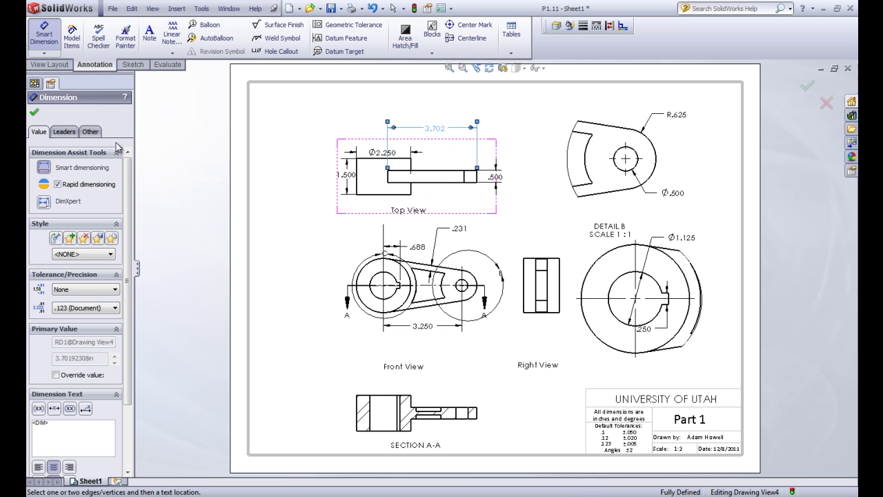
pyautogui.click(36, 114)
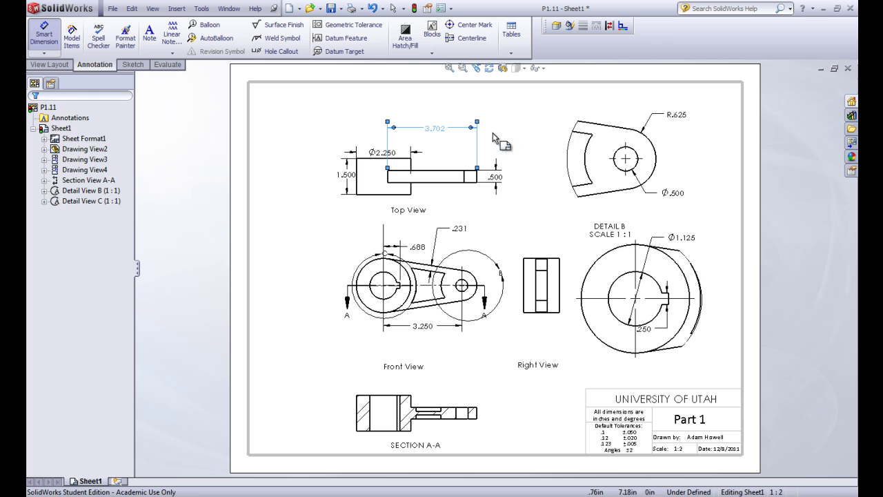
pyautogui.press('Escape')
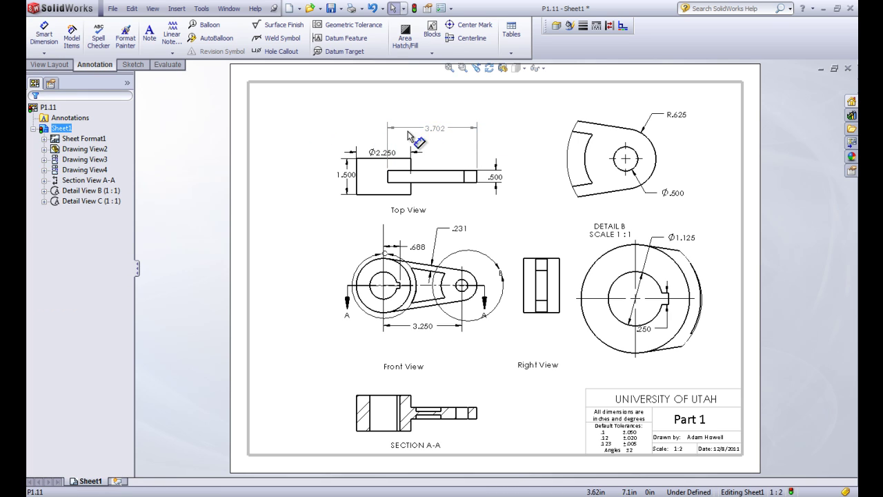
pyautogui.click(441, 130)
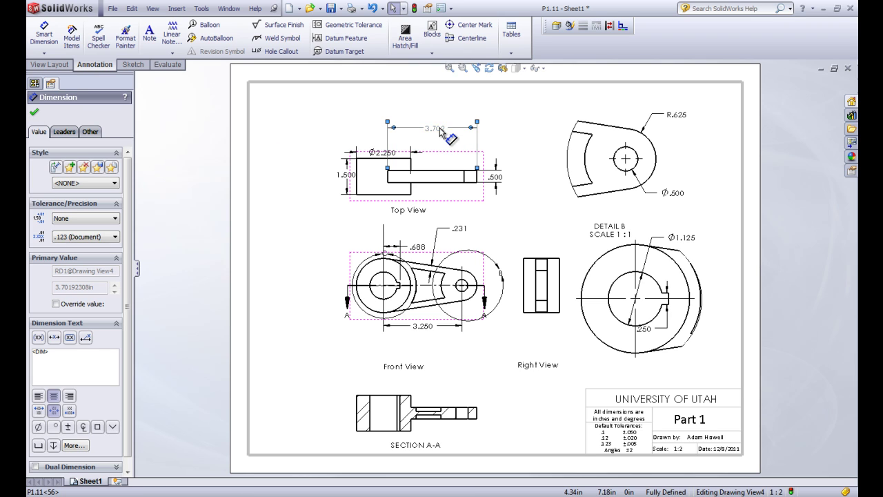
pyautogui.click(34, 113)
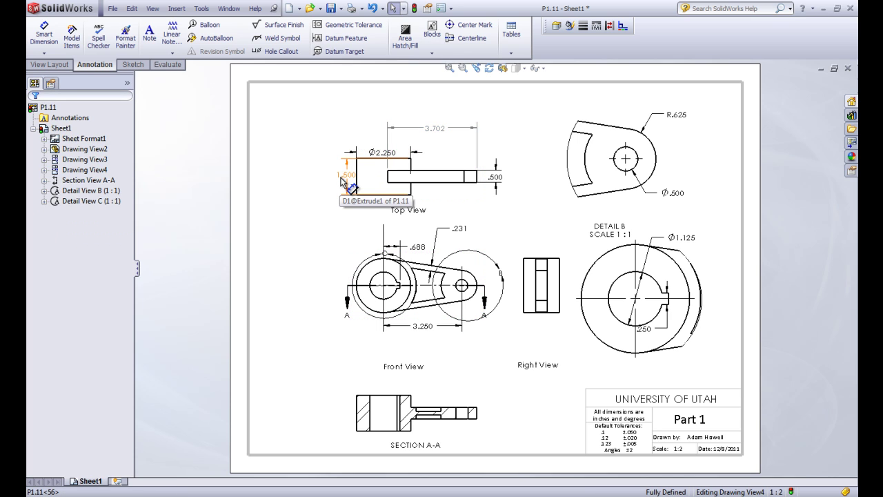
# Step: Set the hub's height dimension in the top view to 1.6 in and rebuild the drawing
pyautogui.click(343, 181)
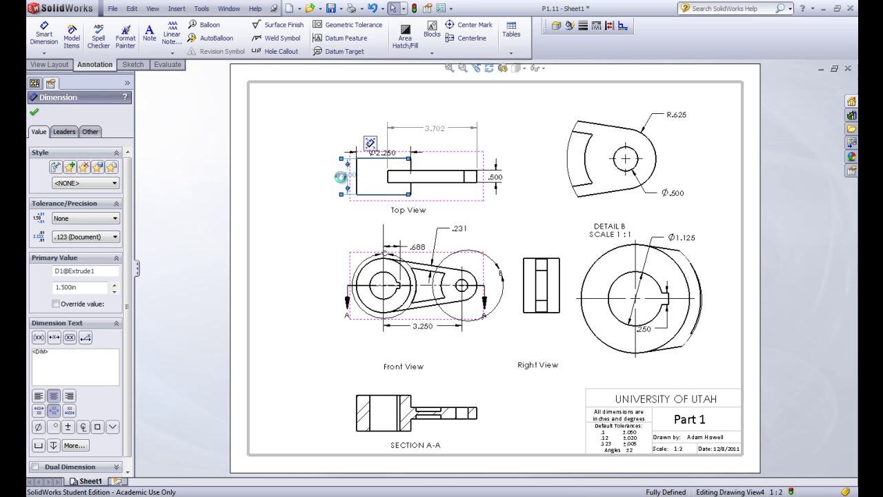
pyautogui.doubleClick(342, 178)
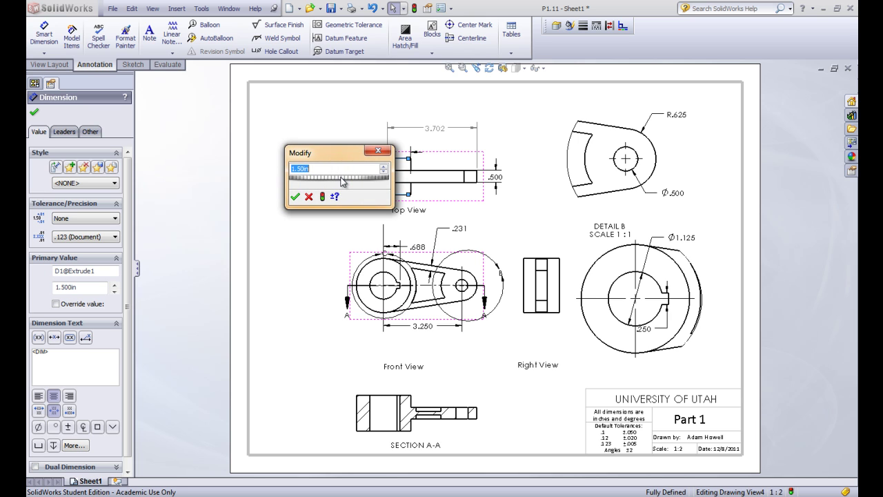
pyautogui.write('1.6')
pyautogui.press('Return')
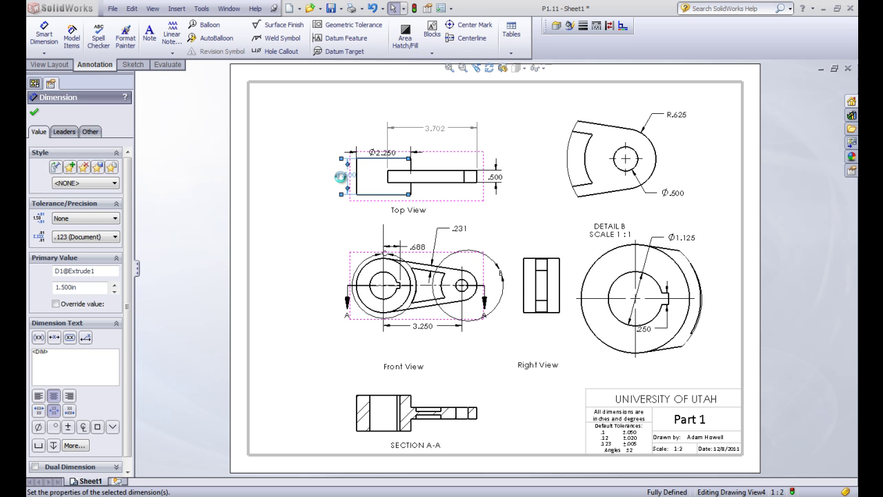
pyautogui.click(33, 112)
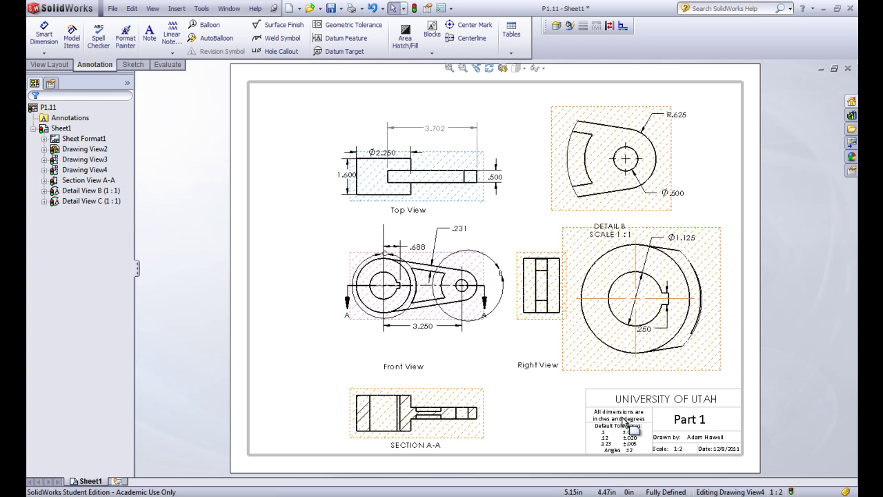
pyautogui.click(415, 9)
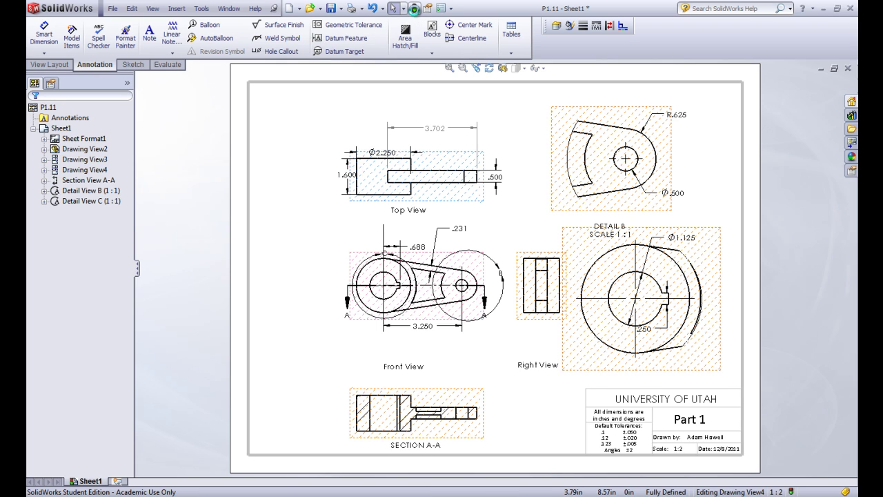
pyautogui.click(340, 179)
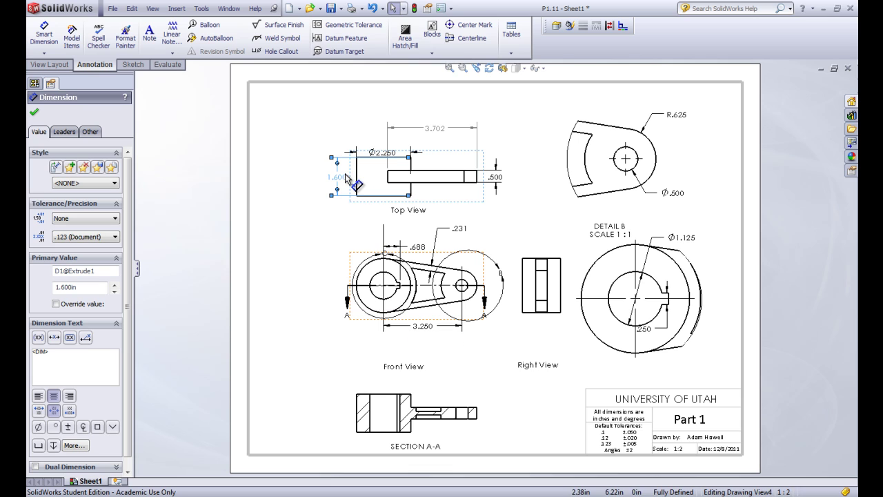
pyautogui.click(373, 215)
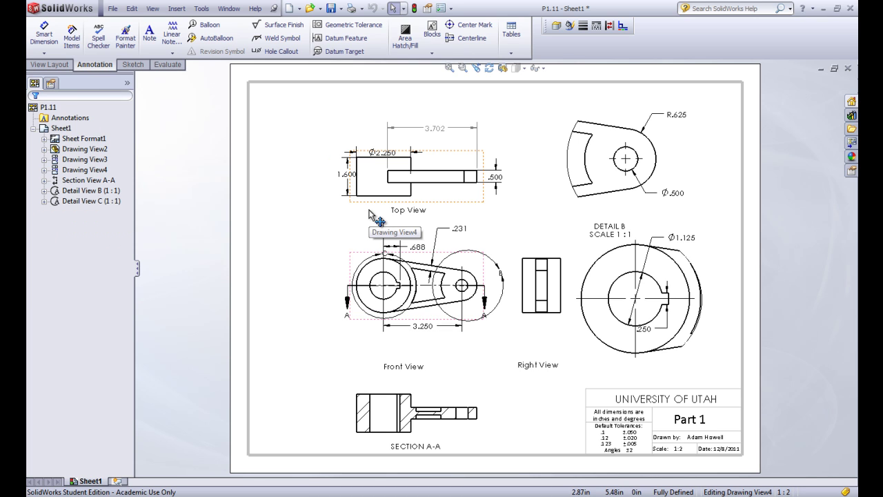
# Step: Set the hub's height dimension back to 1.5 in and rebuild the drawing
pyautogui.click(350, 177)
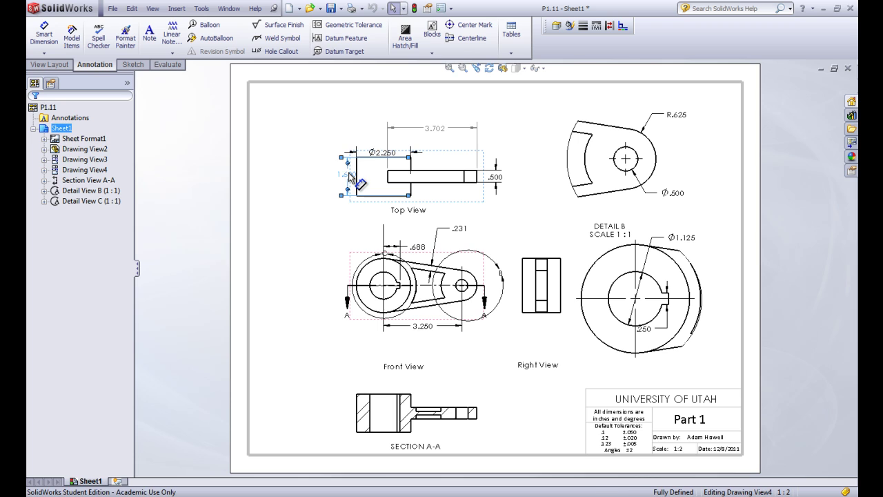
pyautogui.doubleClick(350, 179)
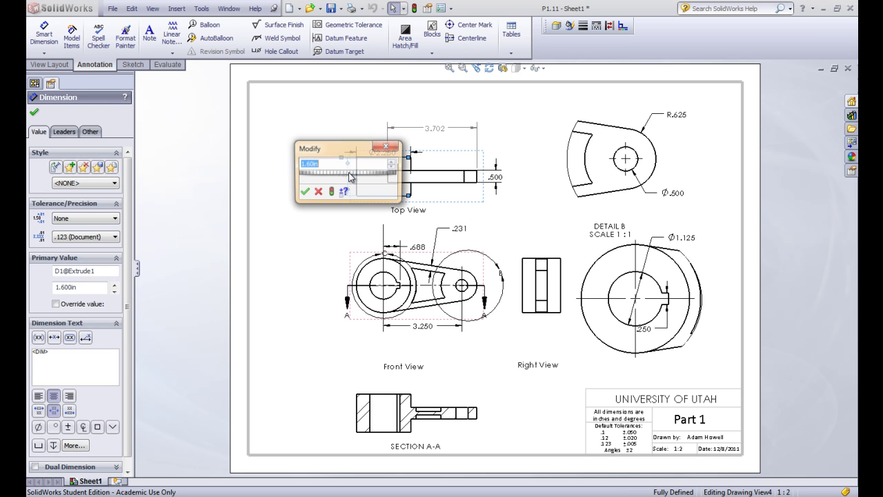
pyautogui.write('1.5')
pyautogui.press('Return')
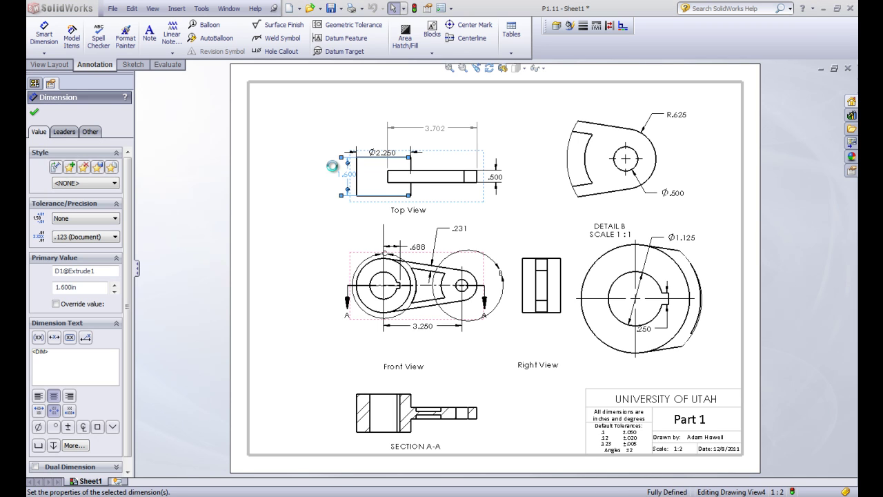
pyautogui.click(32, 115)
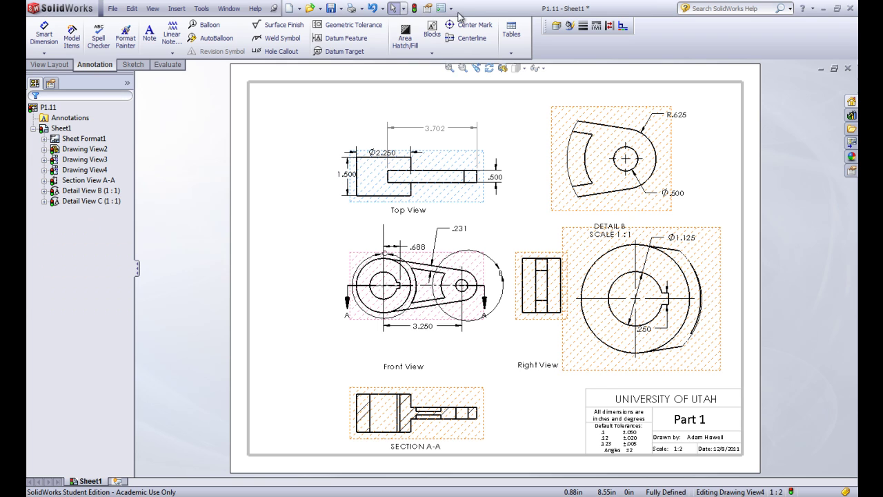
pyautogui.click(415, 9)
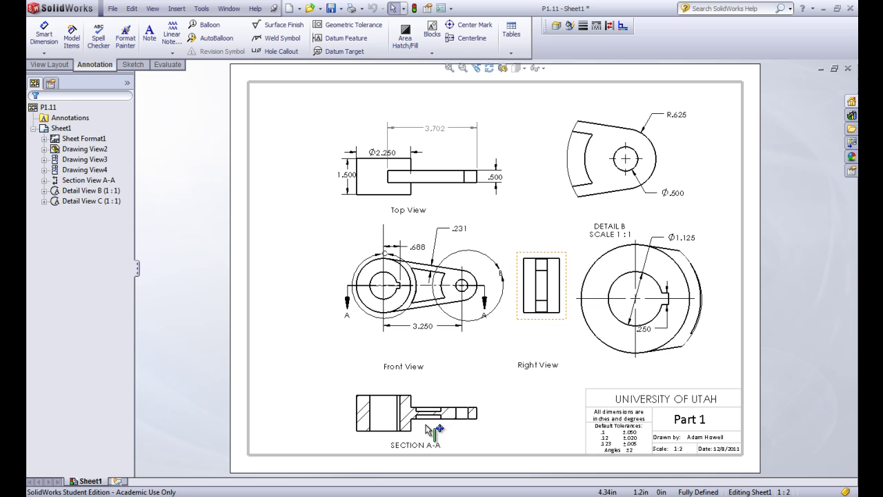
# Step: Move section view A-A slightly up, closer to the front view
pyautogui.moveTo(426, 395); pyautogui.dragTo(427, 388)
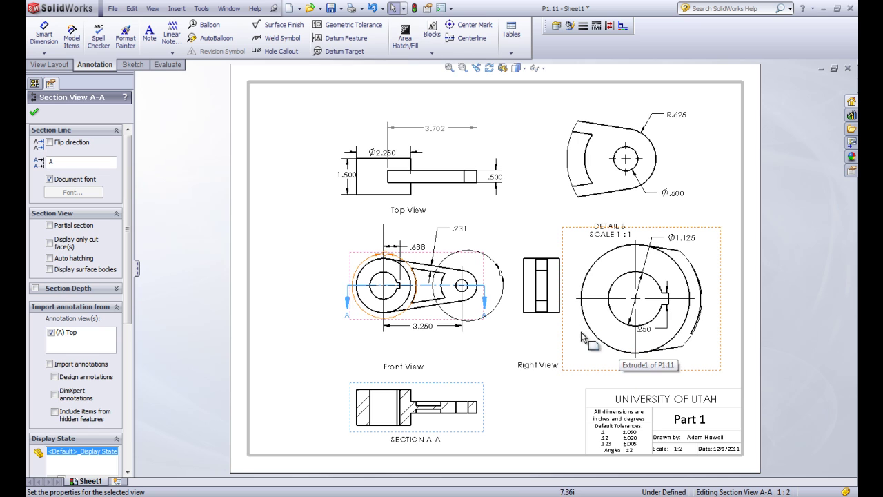
pyautogui.press('Escape')
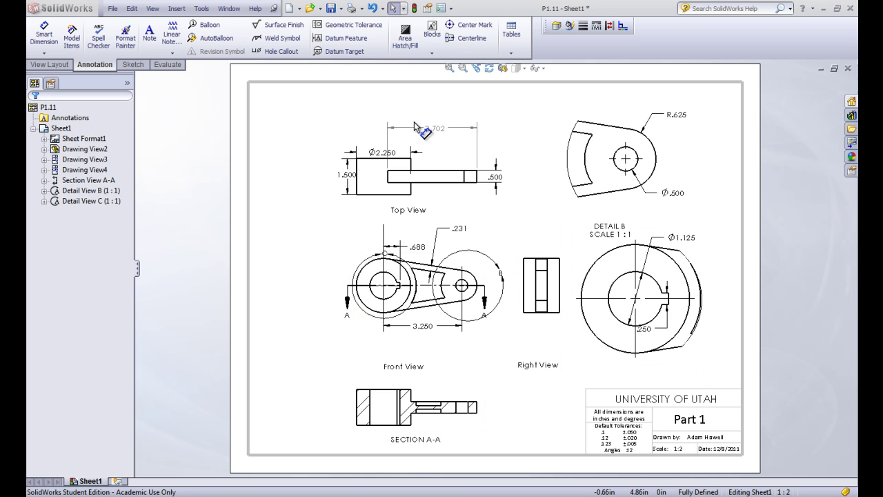
# Step: Insert an isometric model view of part P1 at the sheet scale, placed beside the top view in the sheet's upper-left corner
pyautogui.click(72, 48)
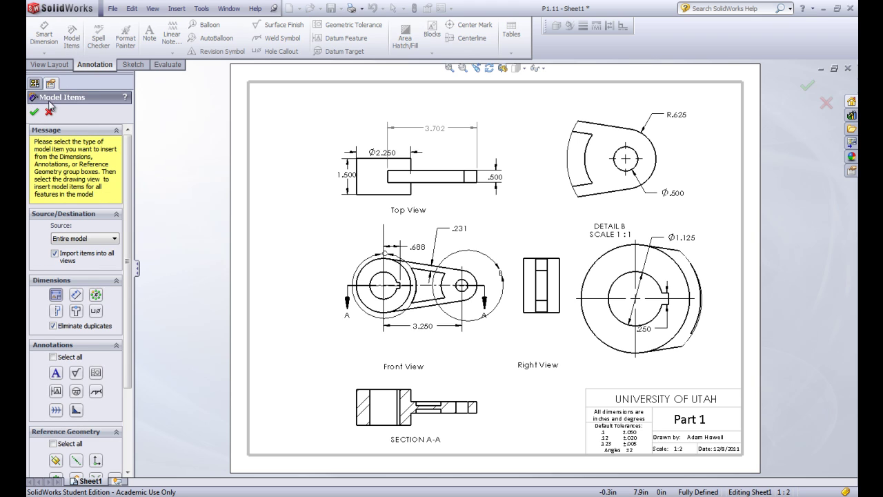
pyautogui.click(49, 110)
pyautogui.click(51, 64)
pyautogui.click(69, 35)
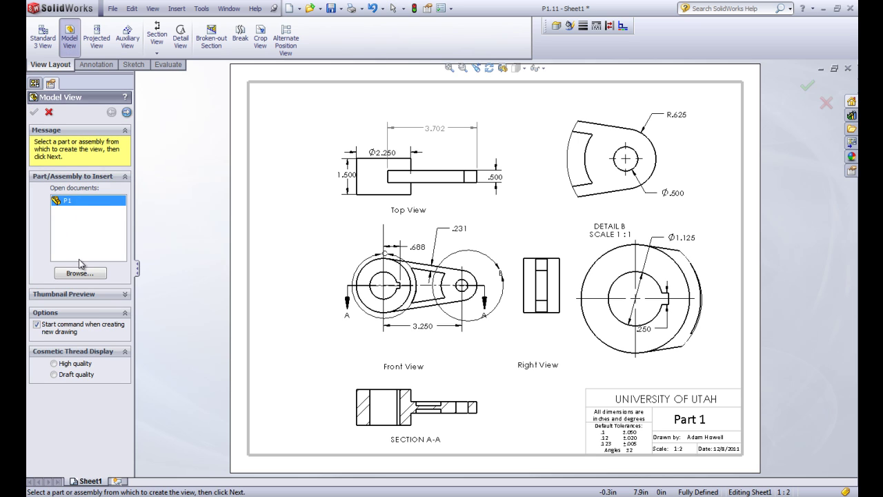
pyautogui.click(127, 112)
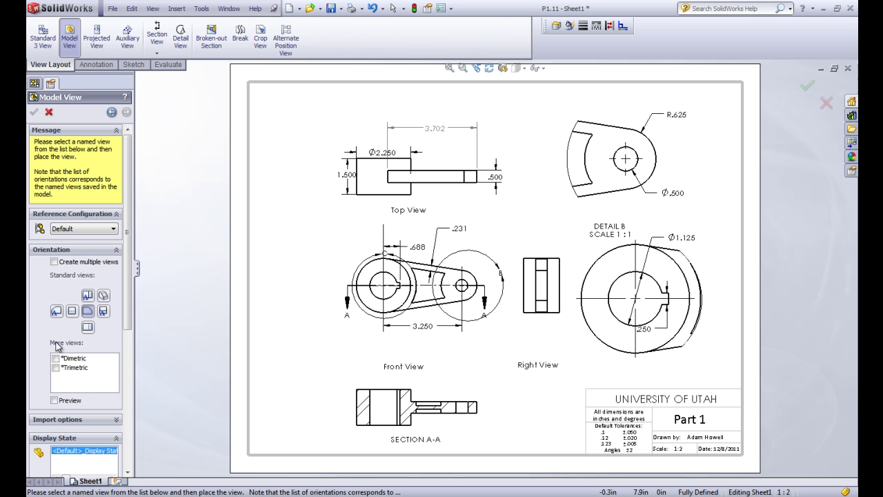
pyautogui.click(103, 296)
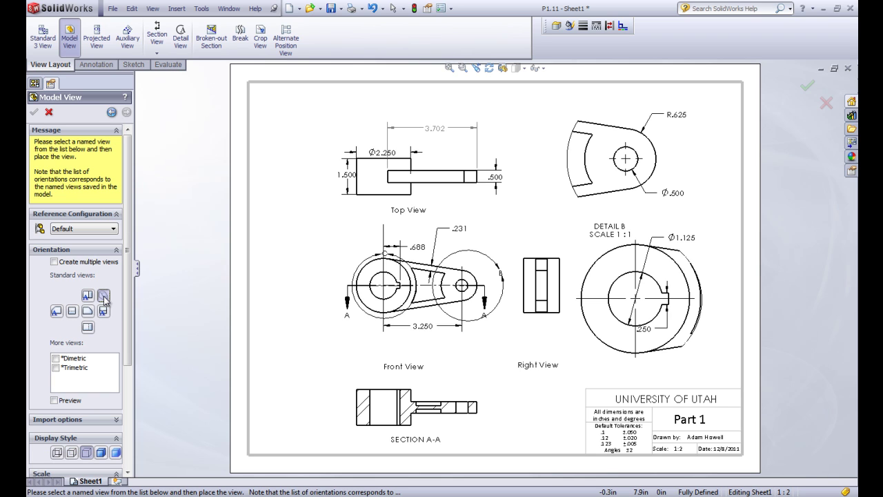
pyautogui.click(308, 152)
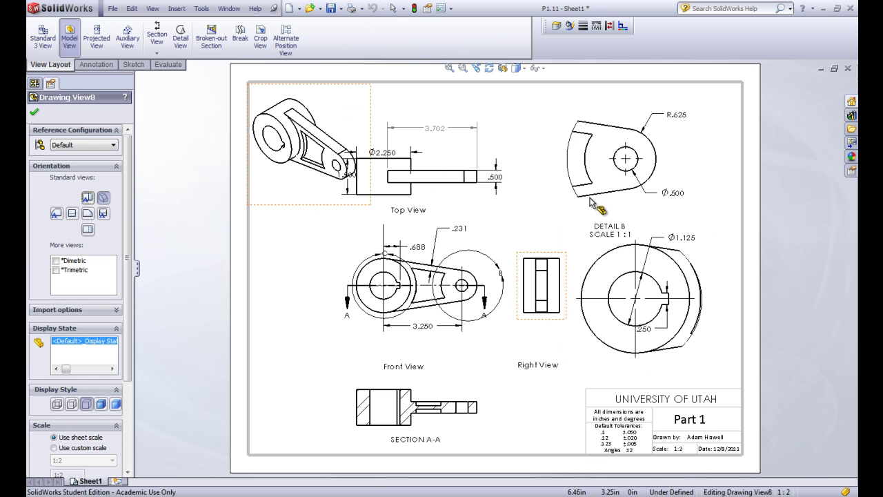
# Step: Set the isometric view's display style to shaded with edges
pyautogui.press('Escape')
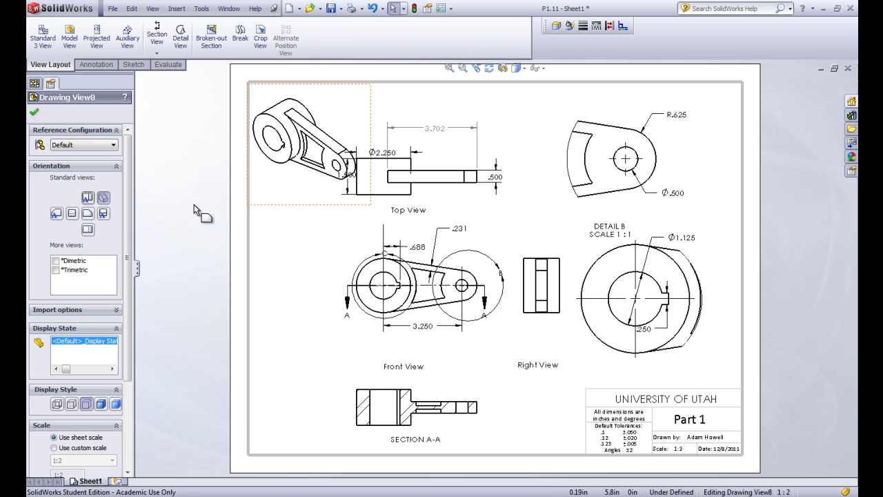
pyautogui.click(106, 406)
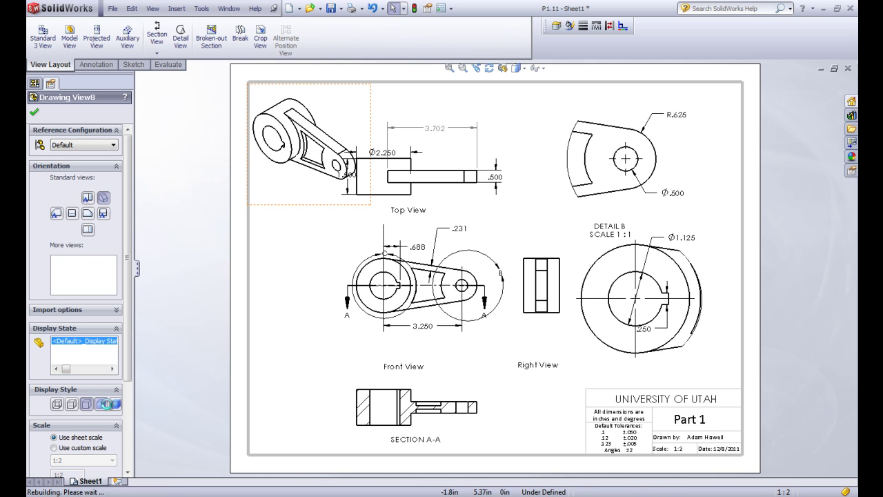
pyautogui.click(34, 112)
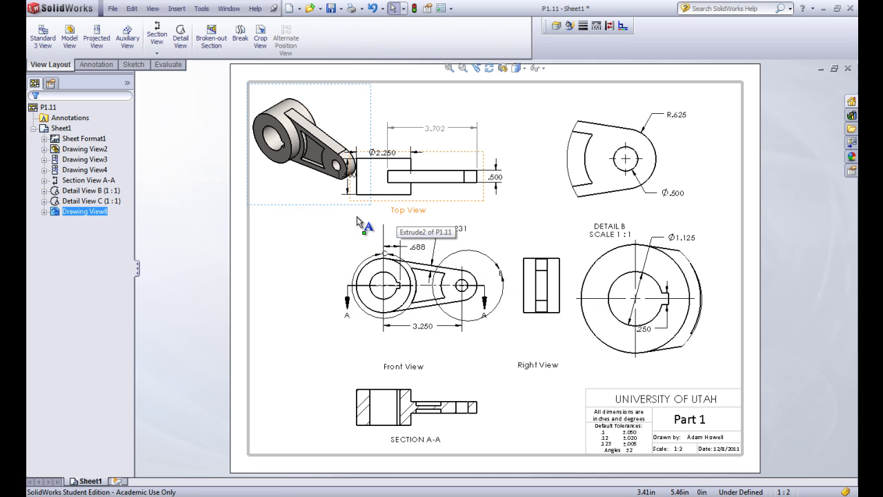
# Step: Close the P1.11 drawing without saving and create a blank A (ANSI) Landscape drawing without a displayed sheet format
pyautogui.click(848, 69)
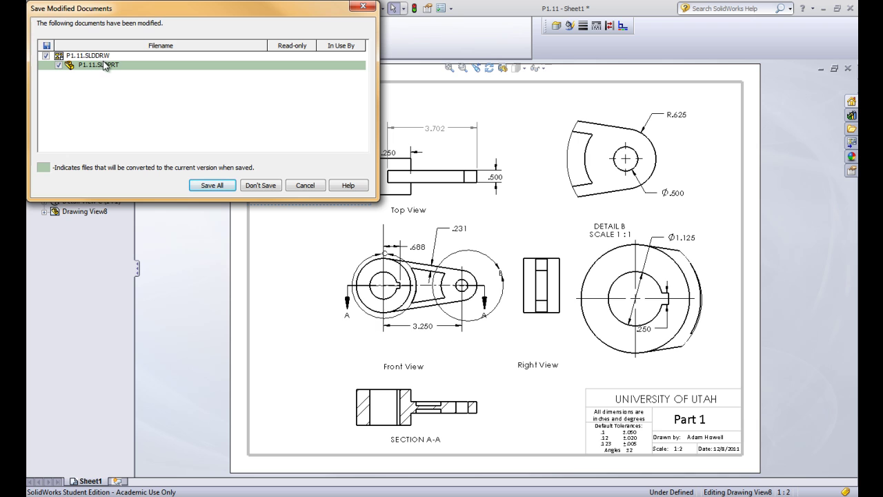
pyautogui.click(261, 185)
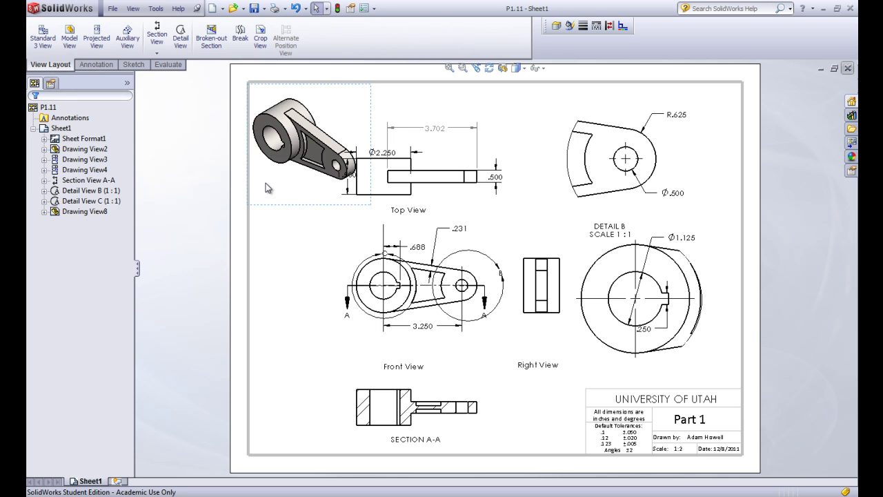
pyautogui.click(212, 8)
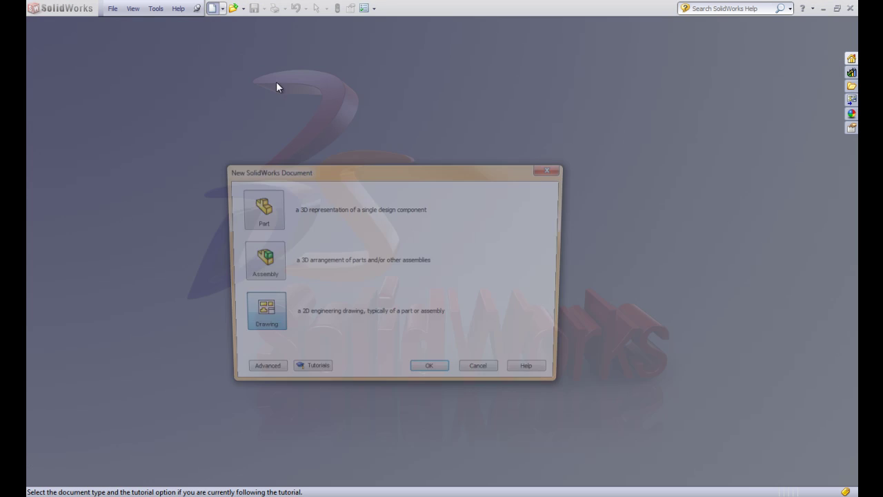
pyautogui.click(426, 373)
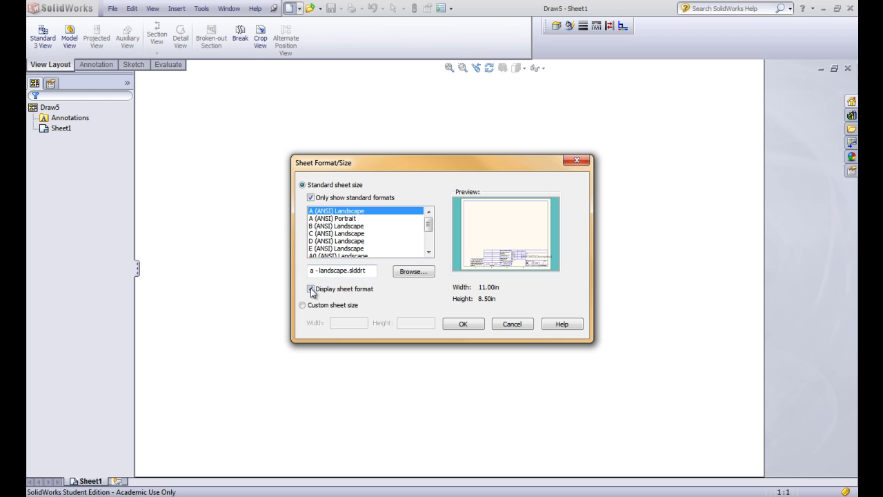
pyautogui.click(462, 325)
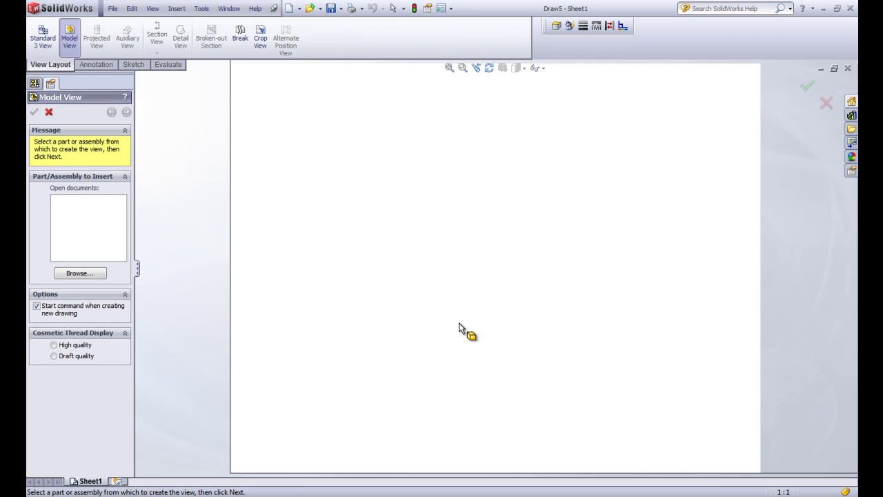
# Step: Insert front, top and right model views of part P1.1 together on the sheet
pyautogui.click(70, 276)
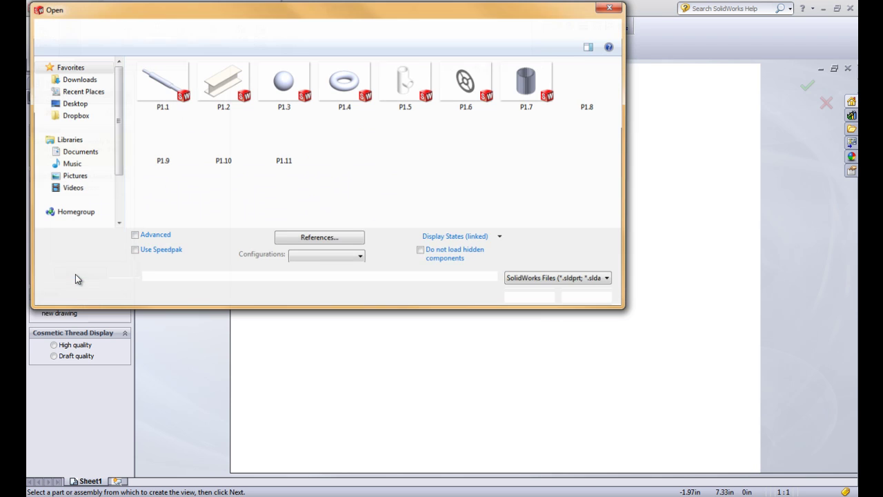
pyautogui.click(160, 87)
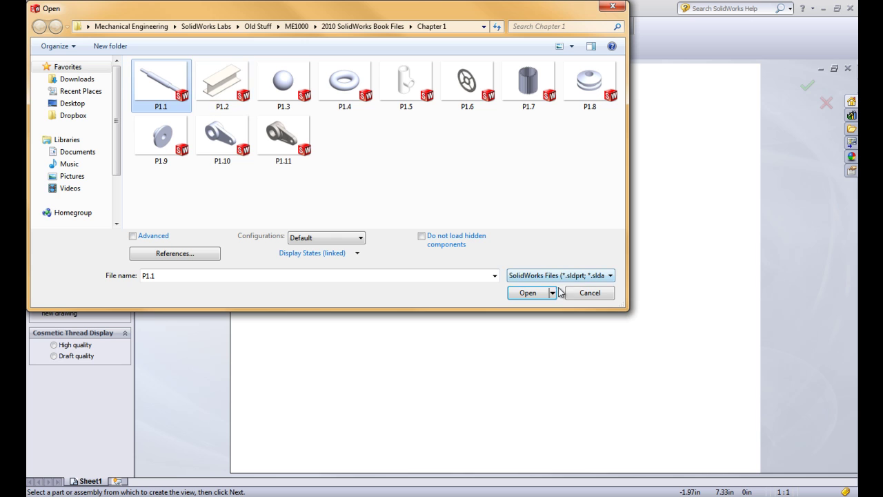
pyautogui.click(530, 293)
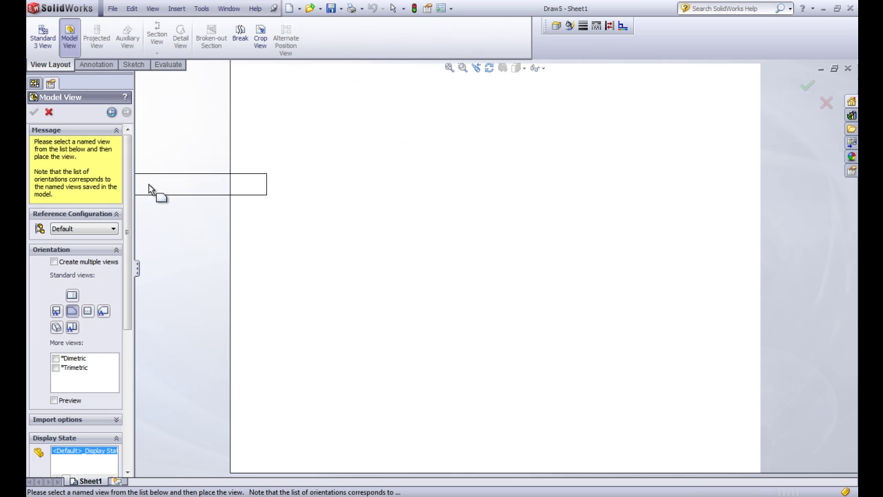
pyautogui.click(54, 263)
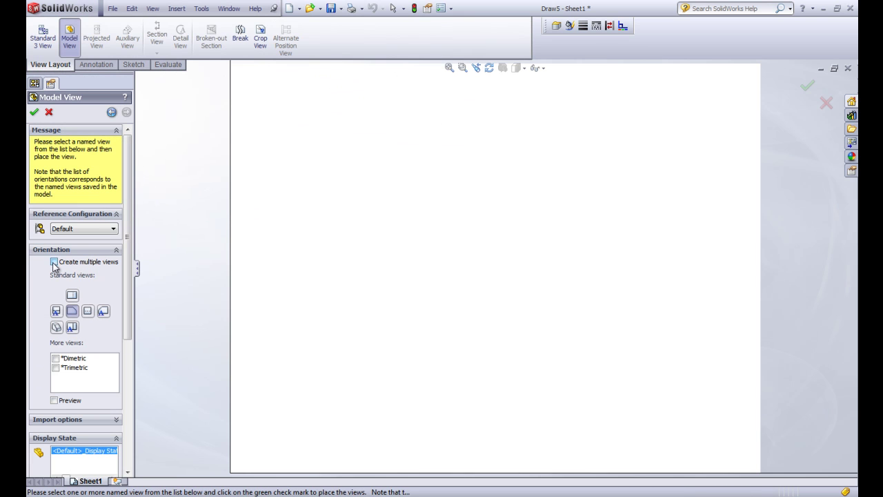
pyautogui.click(72, 311)
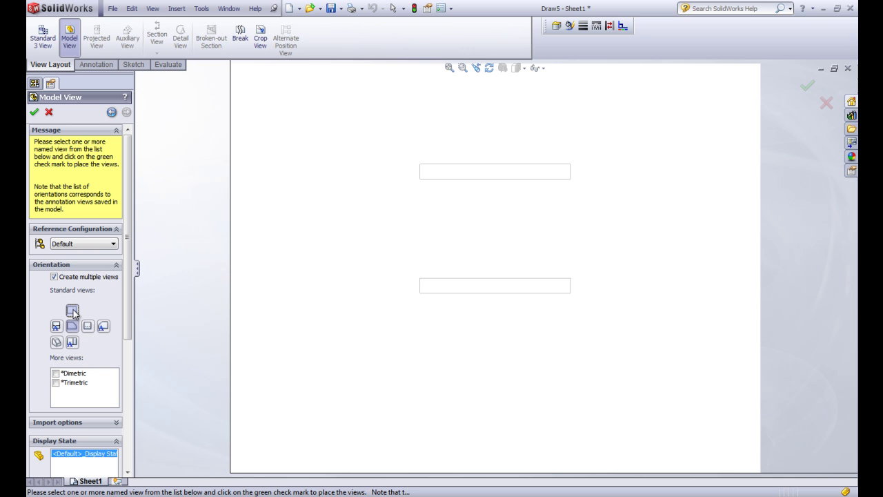
pyautogui.click(72, 312)
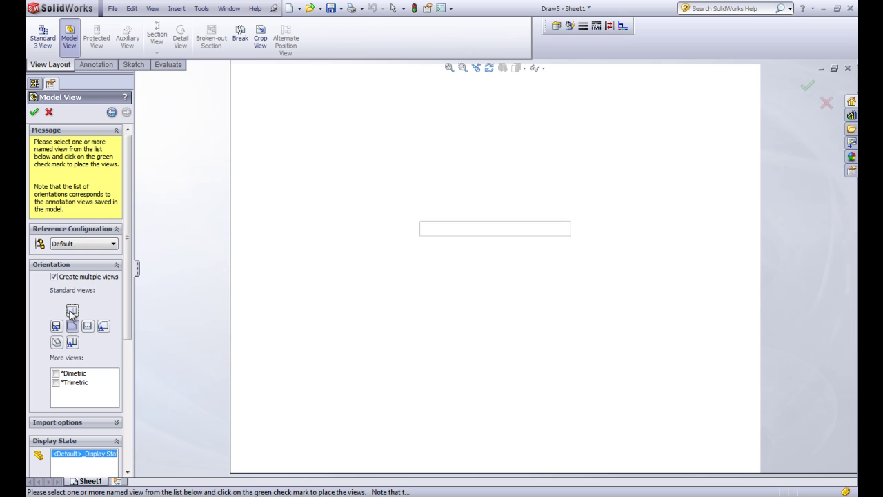
pyautogui.click(72, 343)
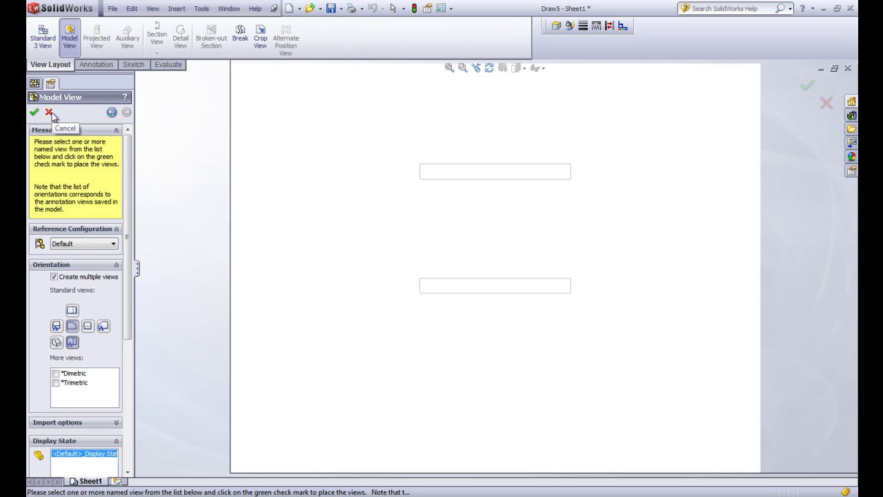
pyautogui.click(56, 327)
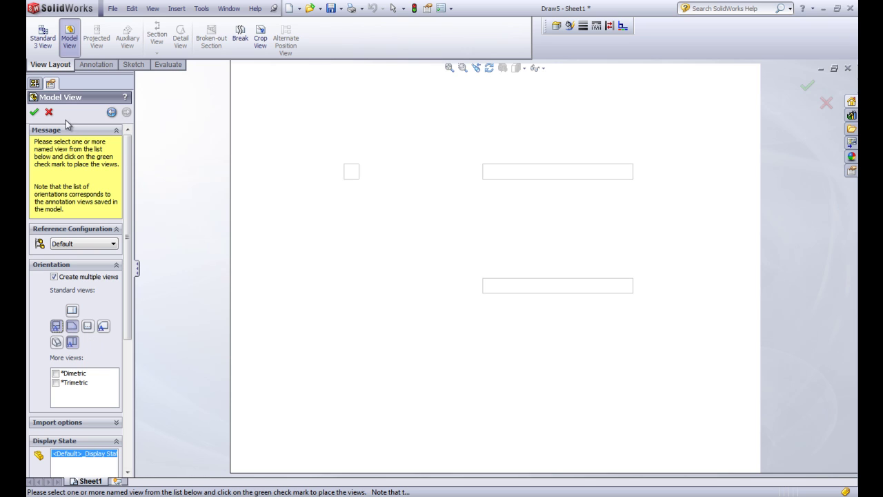
pyautogui.click(34, 112)
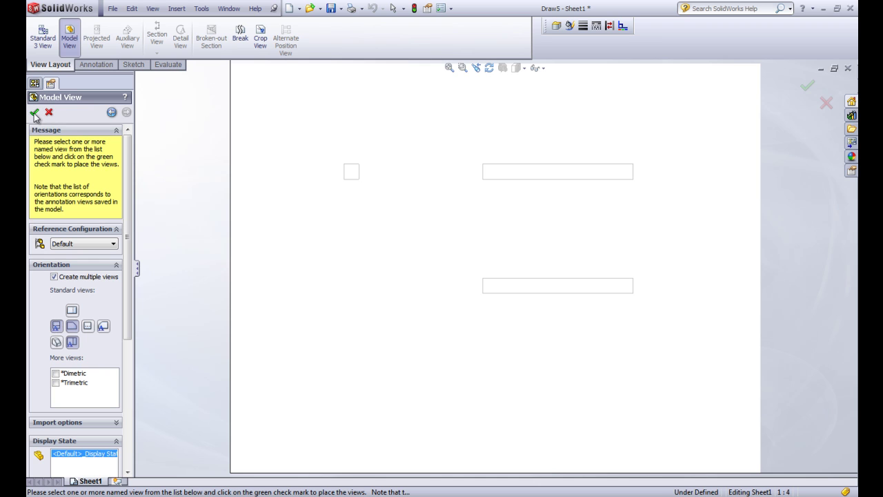
# Step: Change the sheet's type of projection to third angle
pyautogui.rightClick(385, 240)
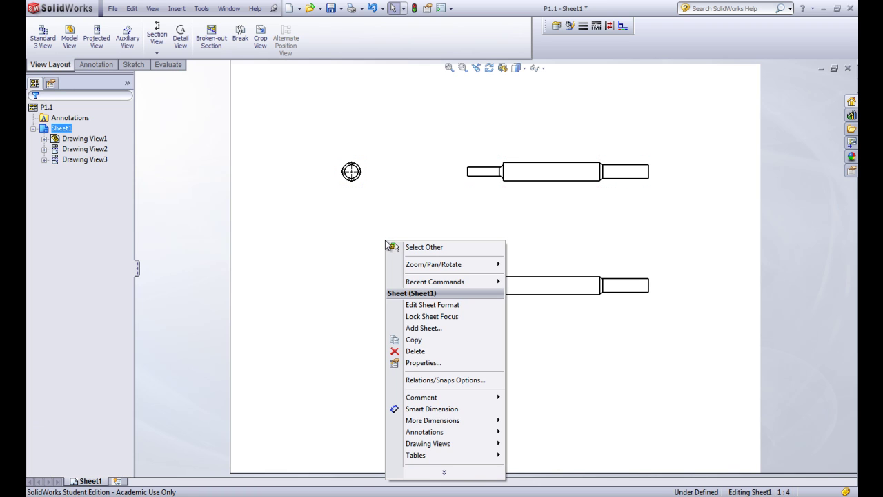
pyautogui.click(424, 363)
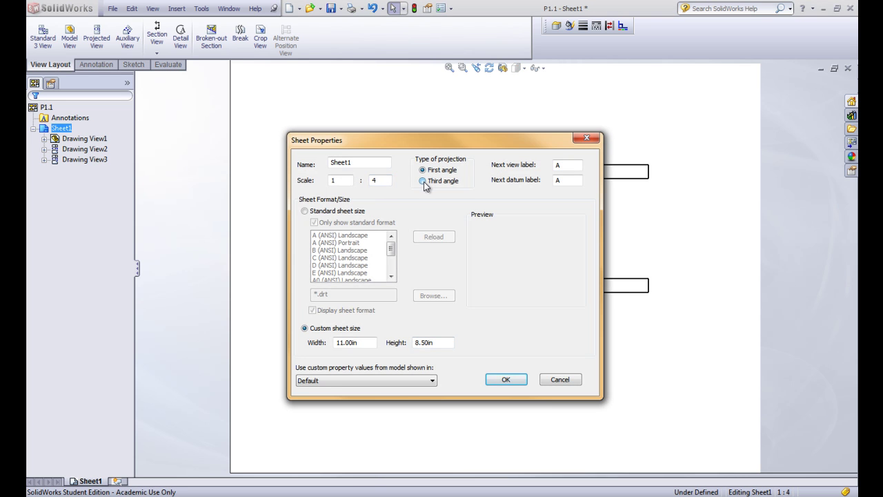
pyautogui.click(506, 380)
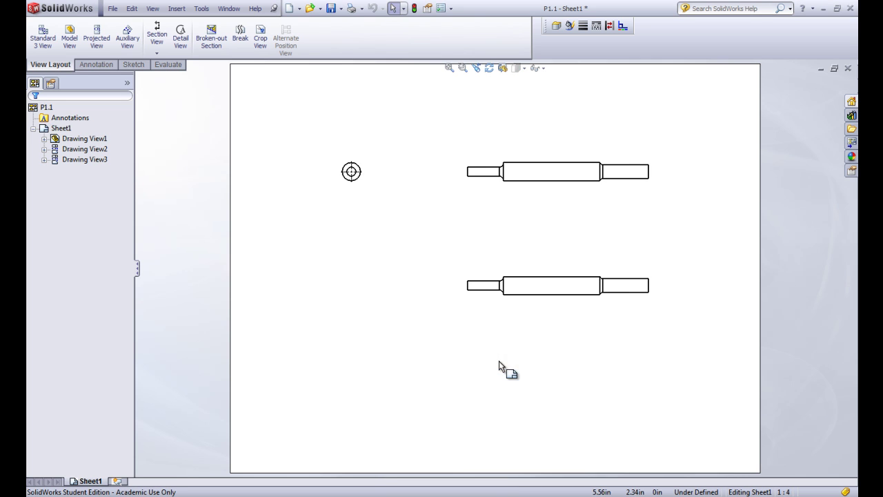
pyautogui.click(69, 38)
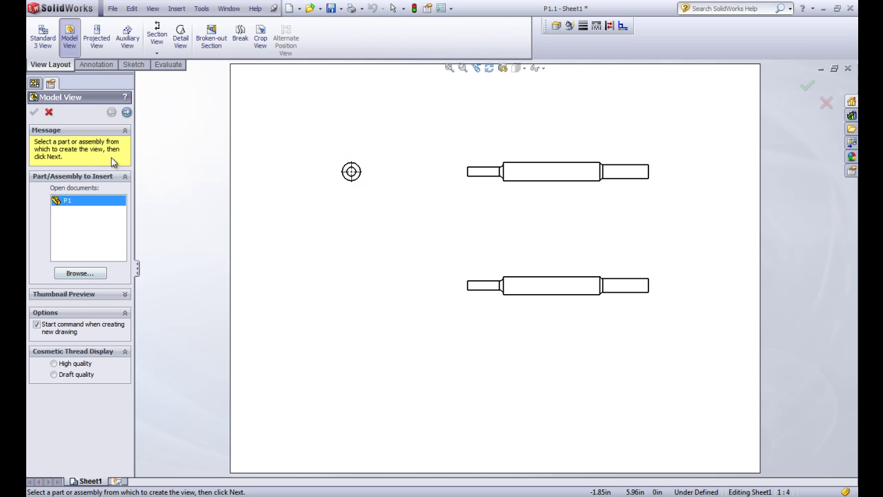
pyautogui.click(125, 113)
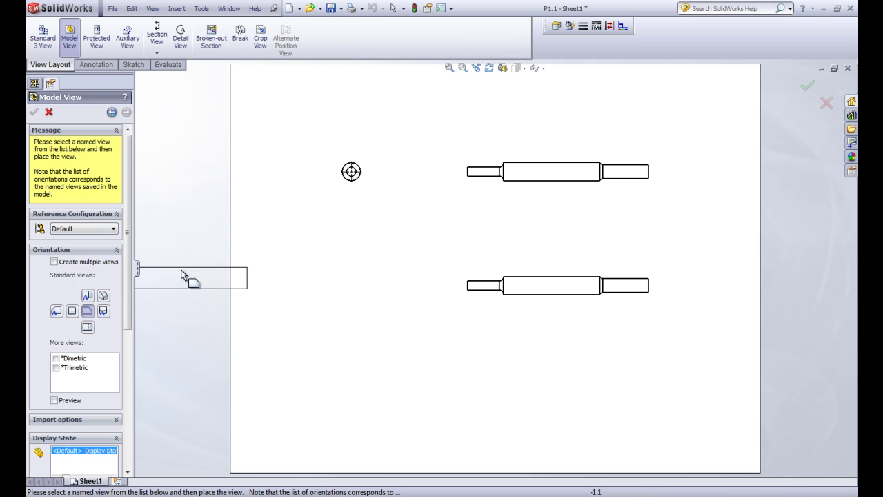
pyautogui.click(49, 113)
# Step: Delete the center mark and all three drawing views from the sheet
pyautogui.moveTo(284, 114); pyautogui.dragTo(689, 343)
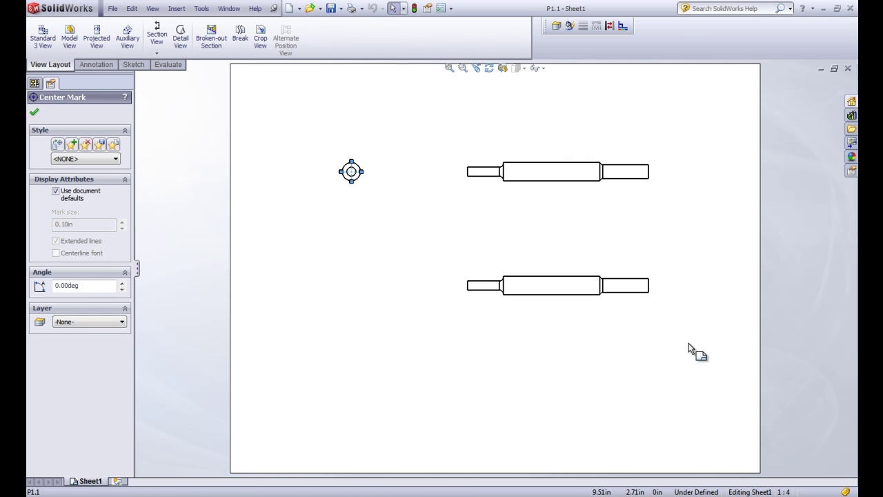
pyautogui.press('Delete')
pyautogui.moveTo(311, 128)
pyautogui.mouseDown()
pyautogui.moveTo(703, 375)
pyautogui.moveTo(688, 367)
pyautogui.mouseUp()
pyautogui.press('Delete')
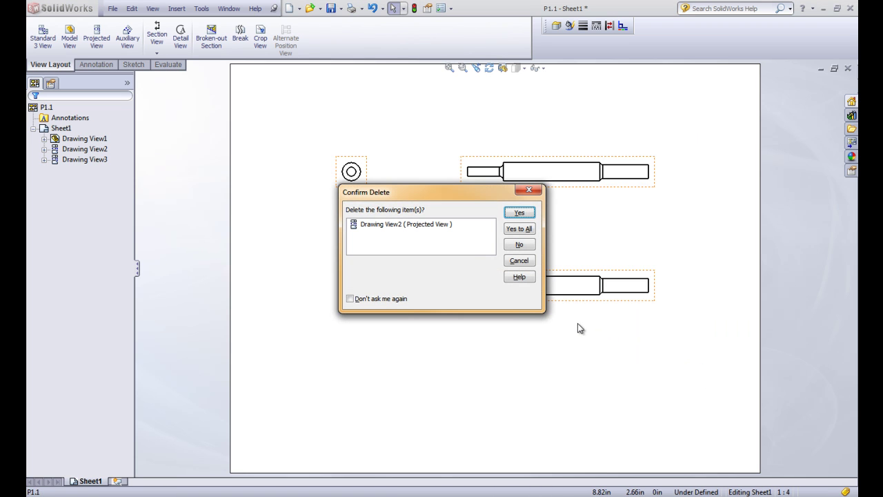
pyautogui.click(519, 228)
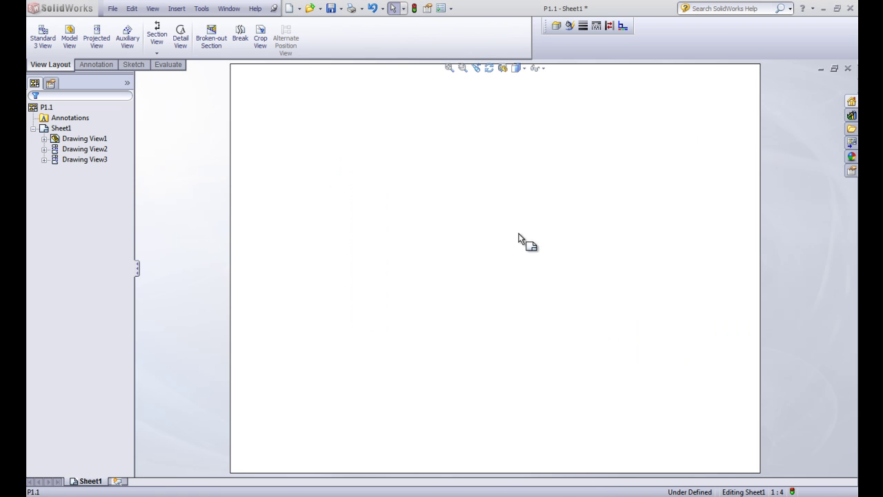
# Step: Insert front, top, right and isometric model views of part P1.1 together, using isometric (true) dimensions for the isometric view
pyautogui.click(69, 38)
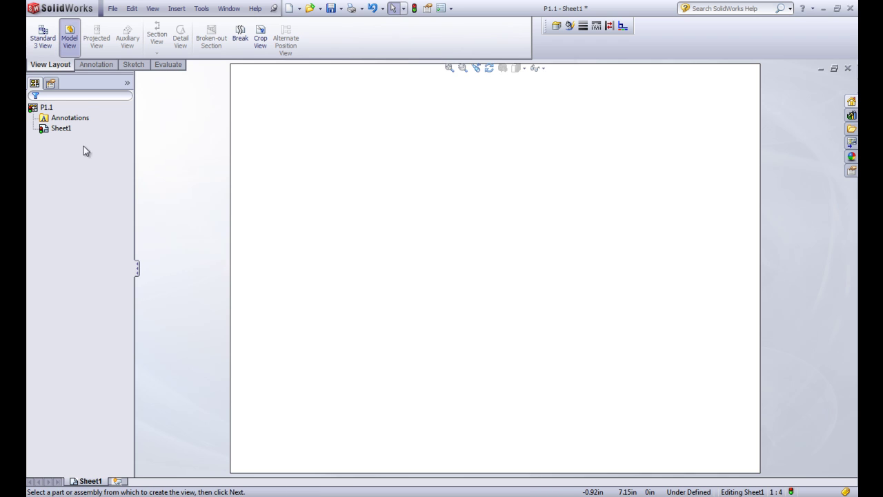
pyautogui.click(81, 273)
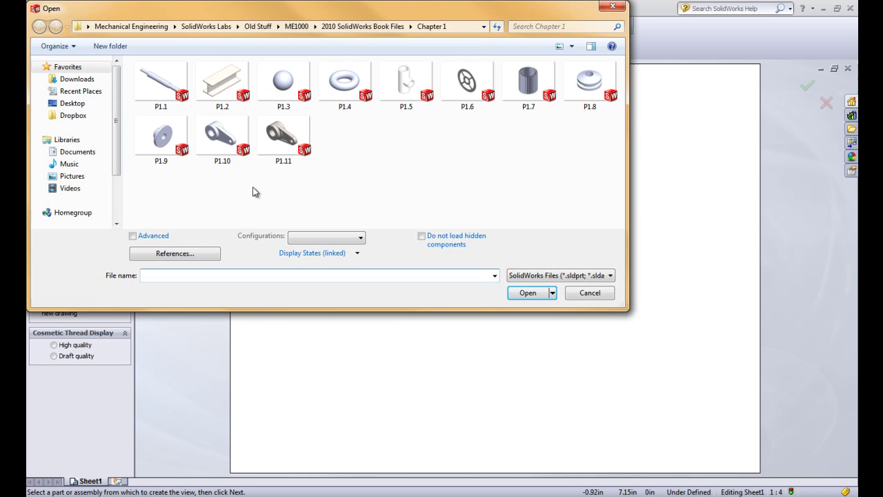
pyautogui.click(160, 84)
pyautogui.click(528, 294)
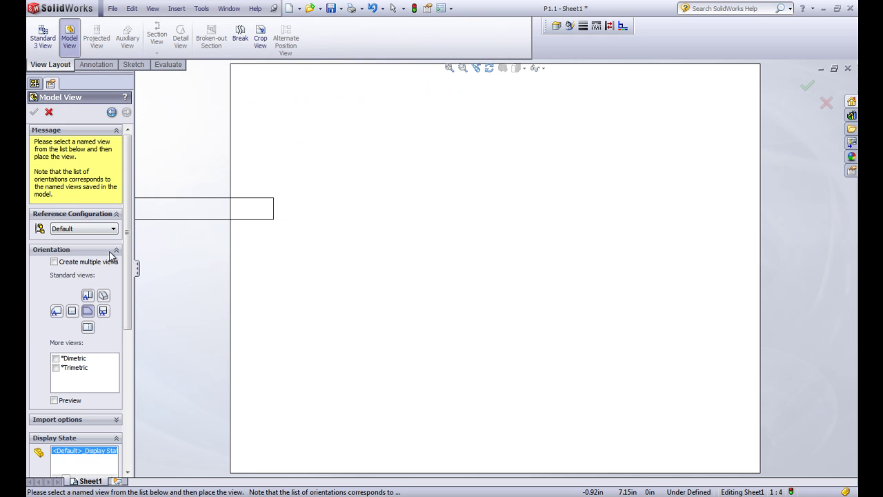
pyautogui.click(55, 262)
pyautogui.click(88, 311)
pyautogui.click(104, 328)
pyautogui.click(103, 312)
pyautogui.click(34, 112)
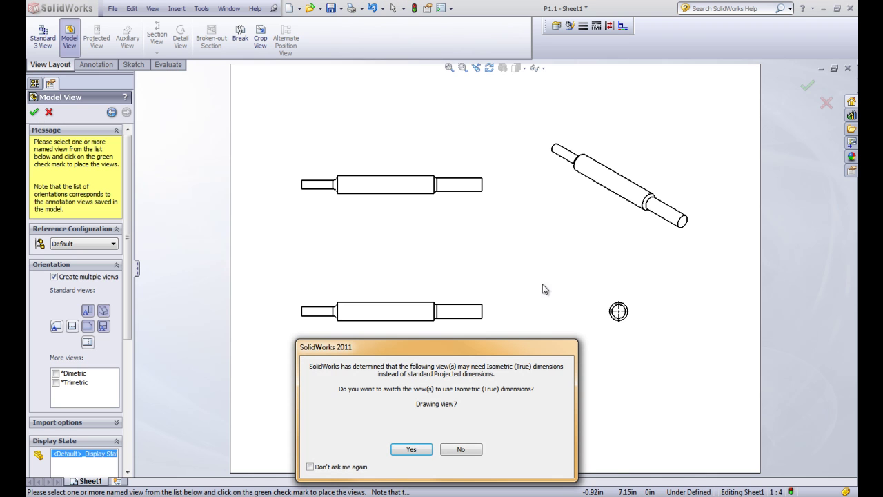
pyautogui.click(423, 451)
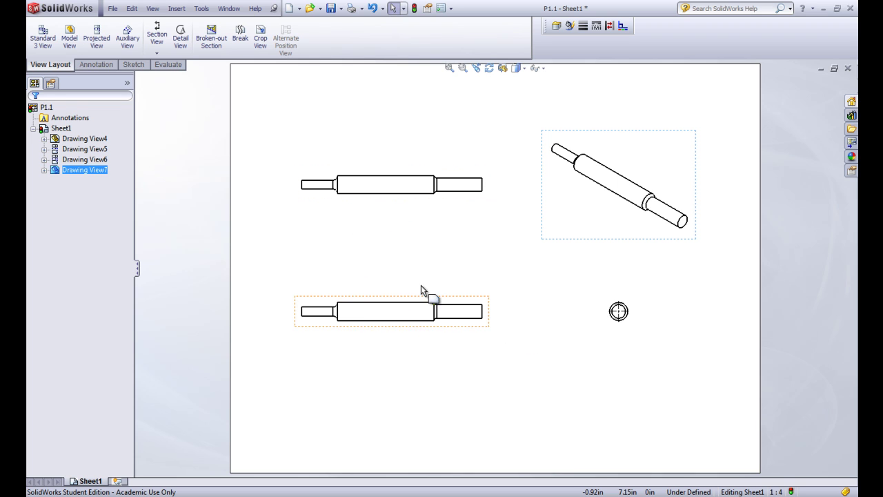
# Step: Delete the top view of the shaft and move the right view closer to the front view
pyautogui.click(408, 206)
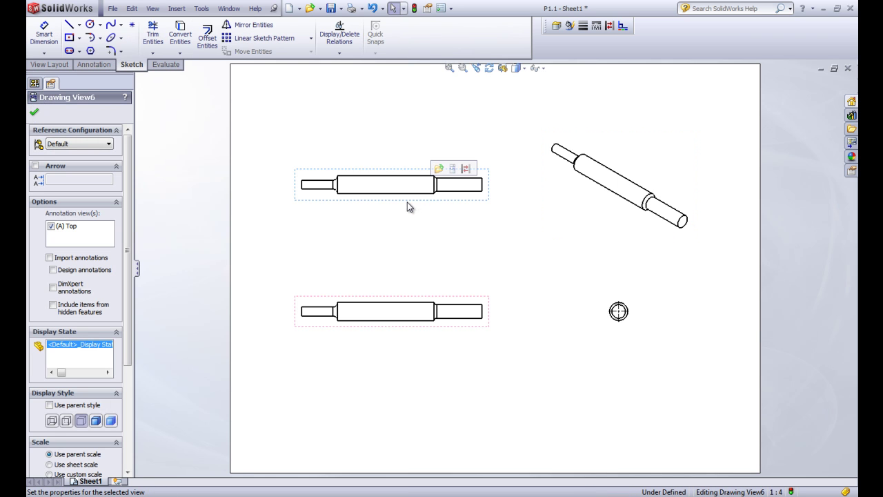
pyautogui.press('Delete')
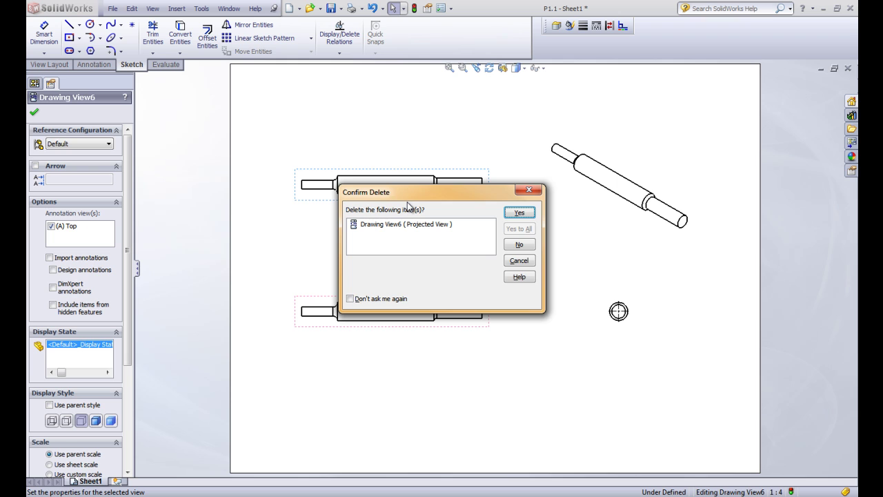
pyautogui.click(520, 213)
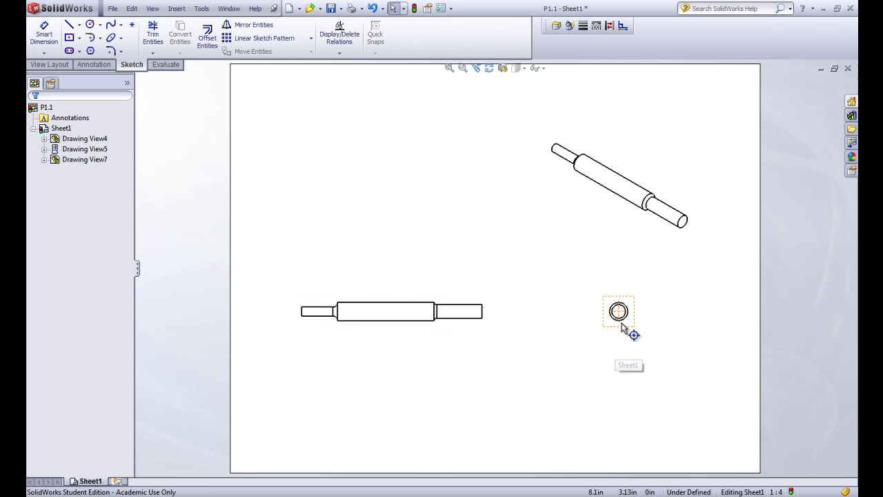
pyautogui.moveTo(619, 331); pyautogui.dragTo(535, 330)
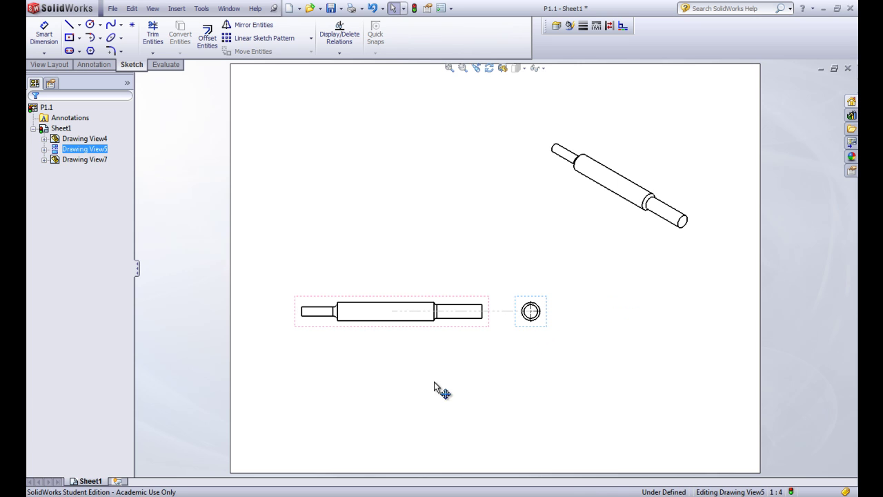
pyautogui.click(410, 258)
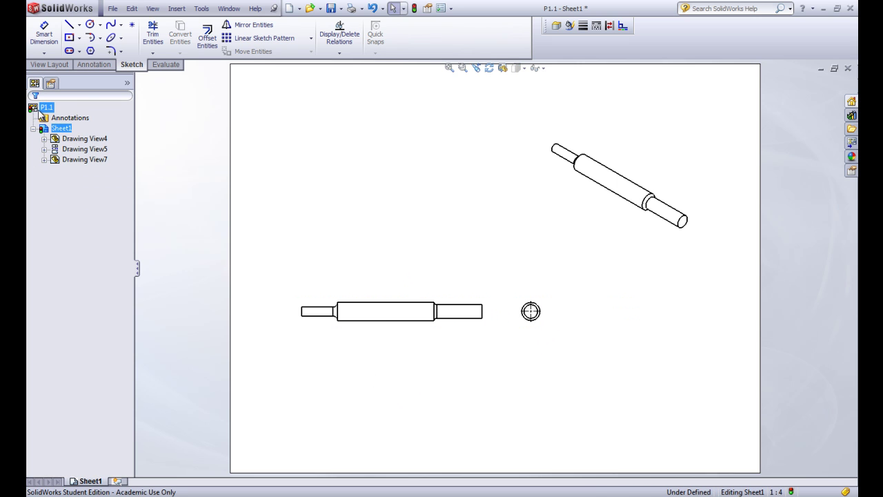